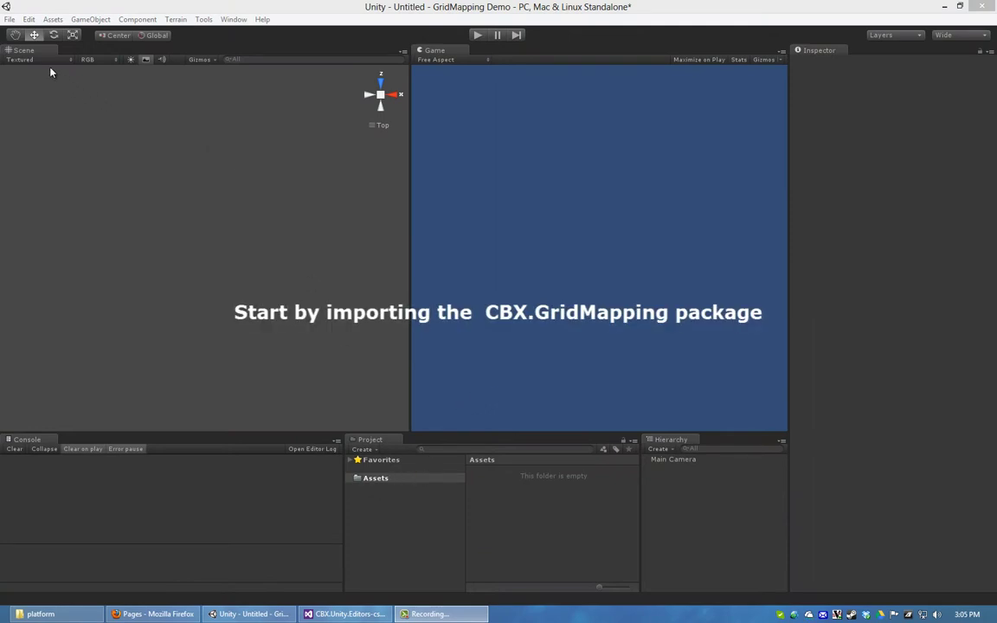
- Import CBX.GridMappingR1.unitypackage from the Desktop with all of its items
click(53, 19)
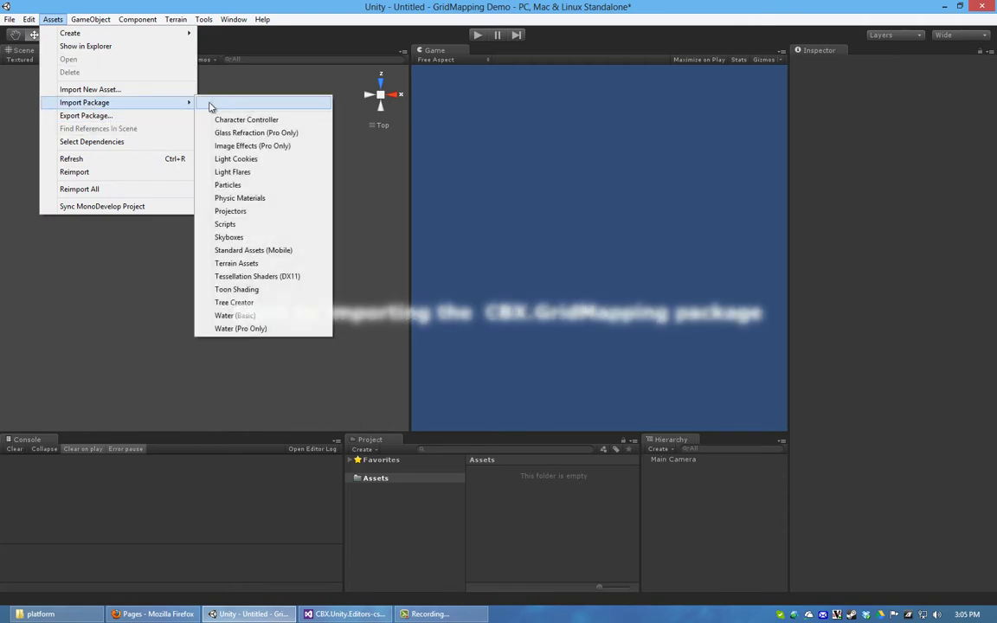
click(216, 103)
click(61, 109)
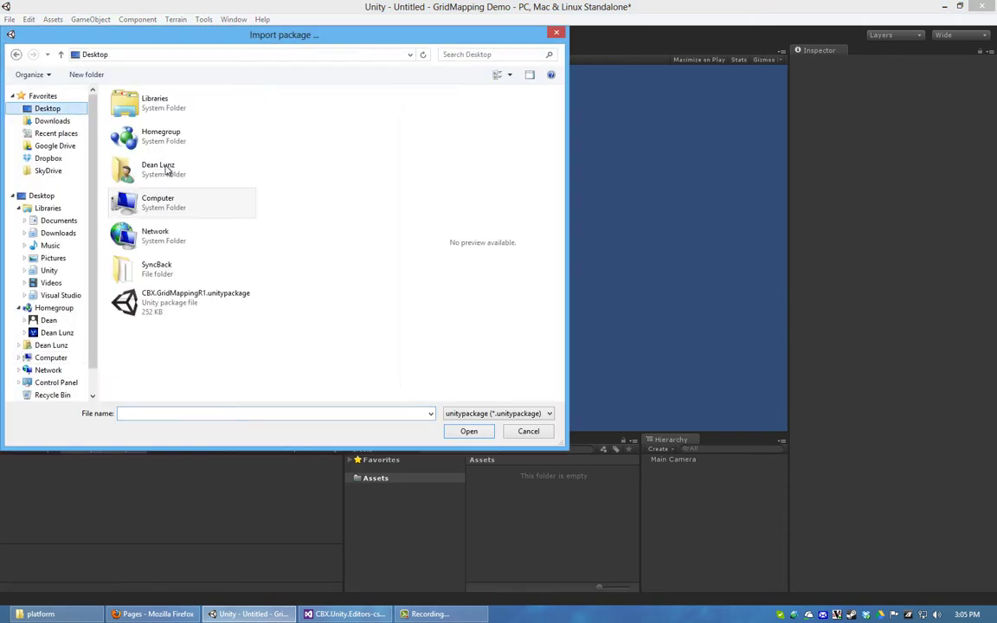
double_click(158, 314)
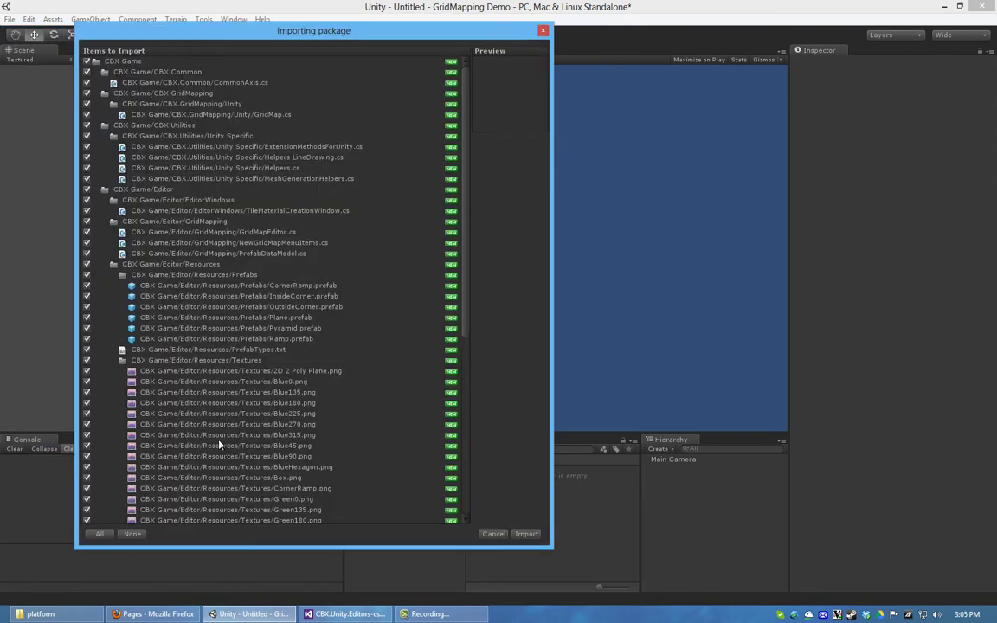
click(527, 535)
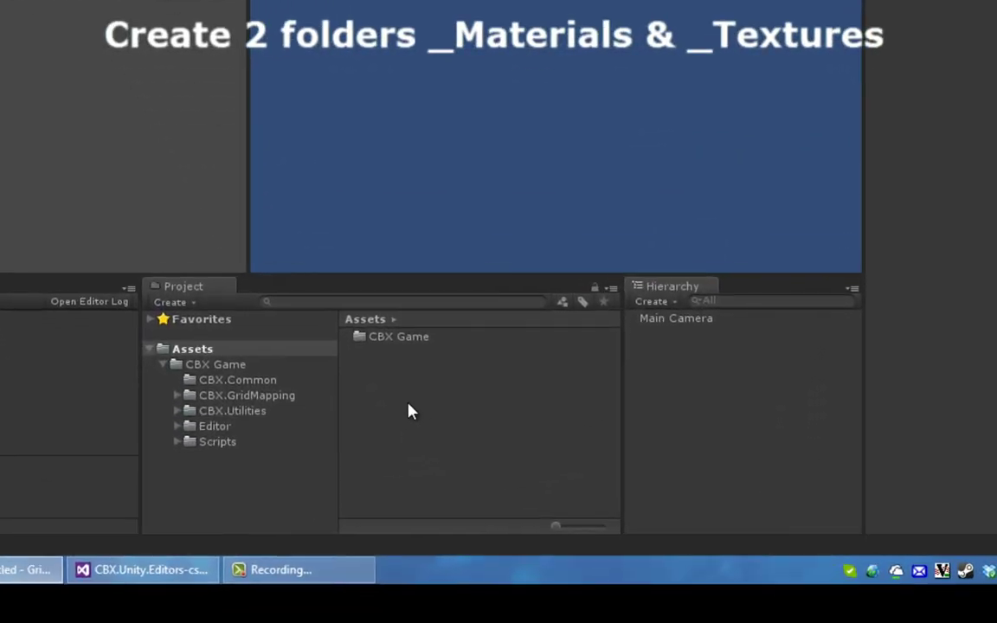
- Create a new folder named _Materials in Assets
right_click(410, 412)
mouse_move(620, 105)
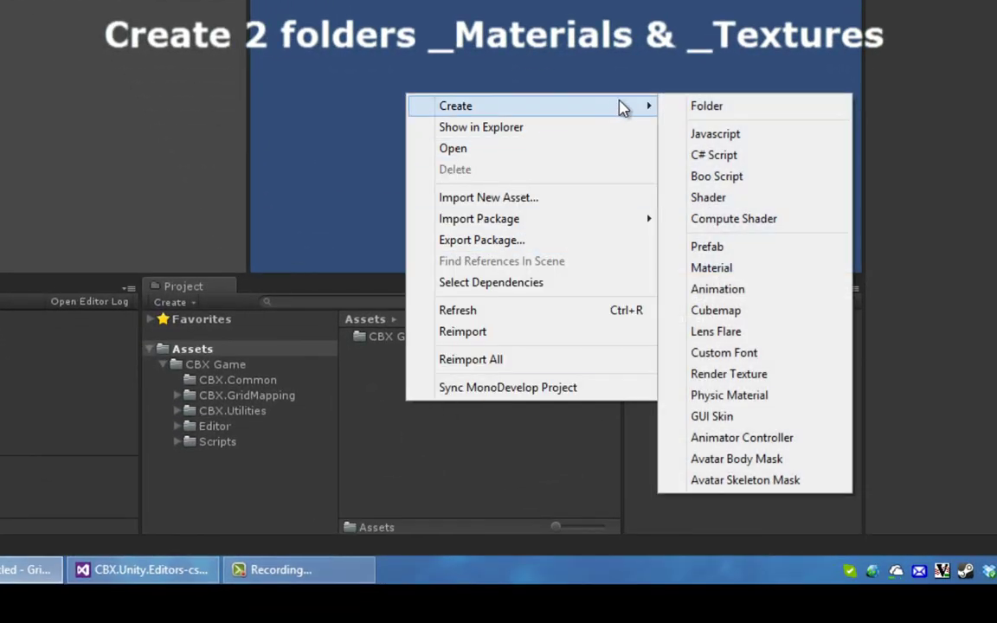
click(719, 107)
text(_M)
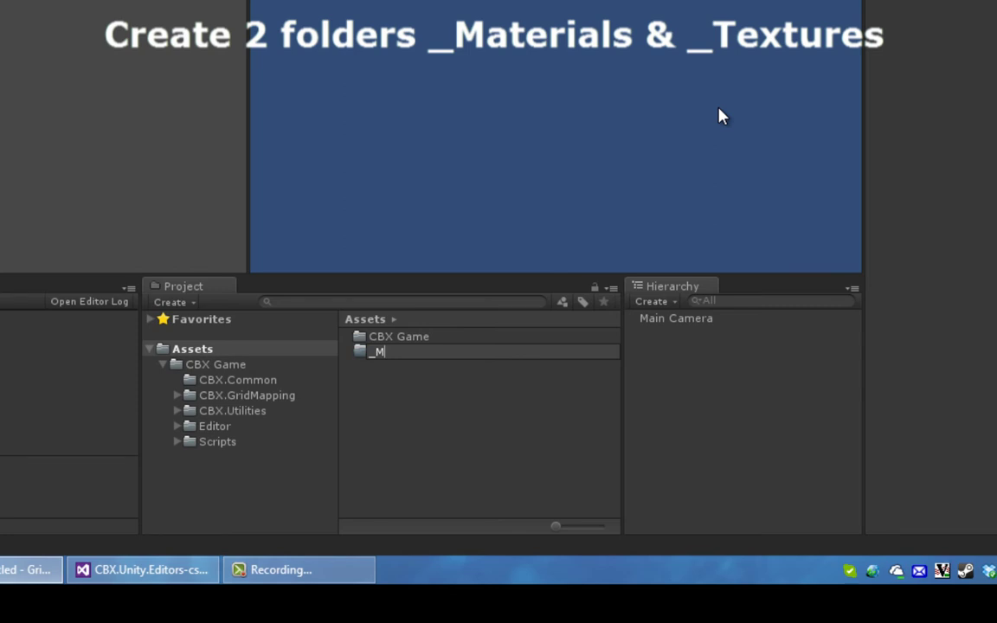
text(aterials)
key(Return)
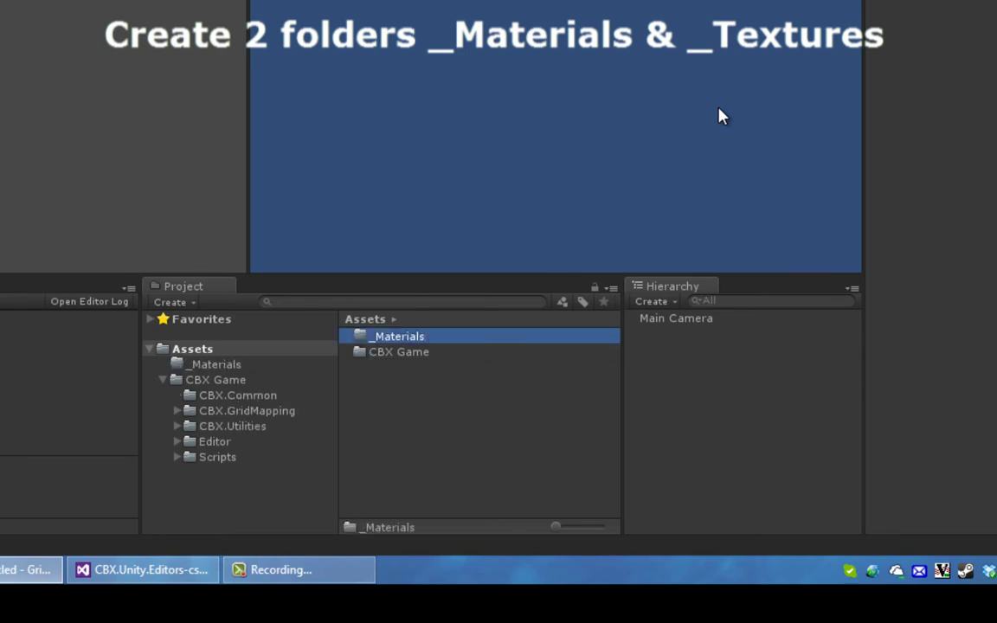
- Create a second folder named _Textures in Assets
right_click(431, 415)
mouse_move(473, 124)
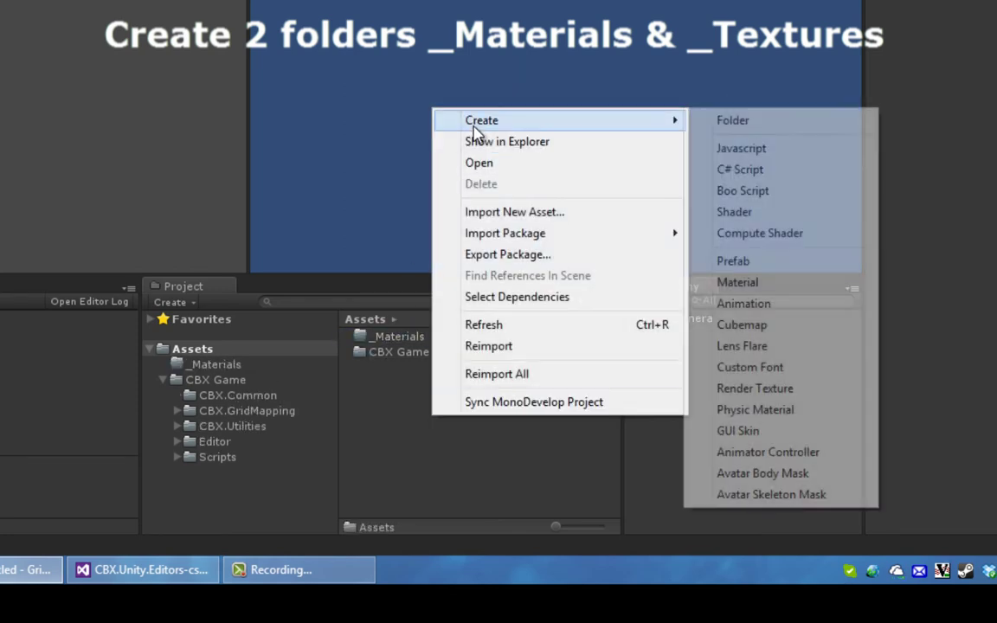
click(740, 124)
text(_Textures)
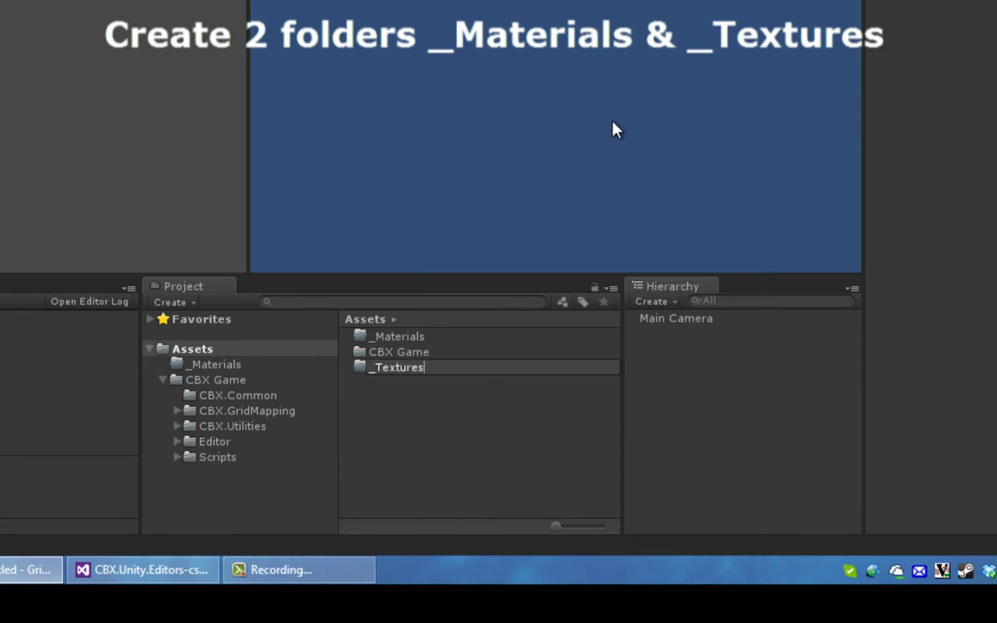
key(Return)
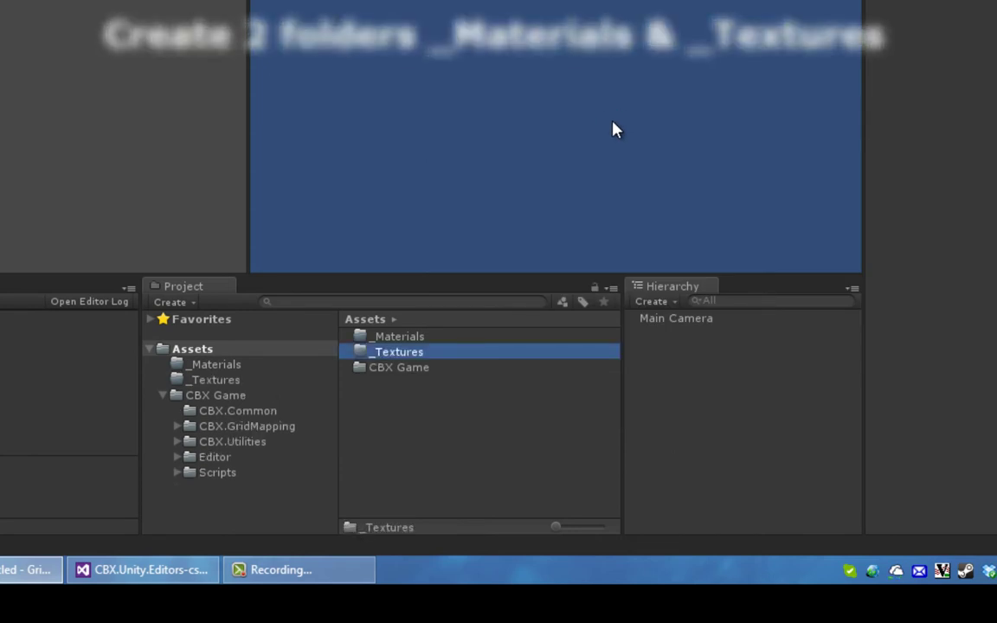
- Open the _Textures folder, then scroll the WidgetWorx SpriteLib page to its download section
double_click(514, 480)
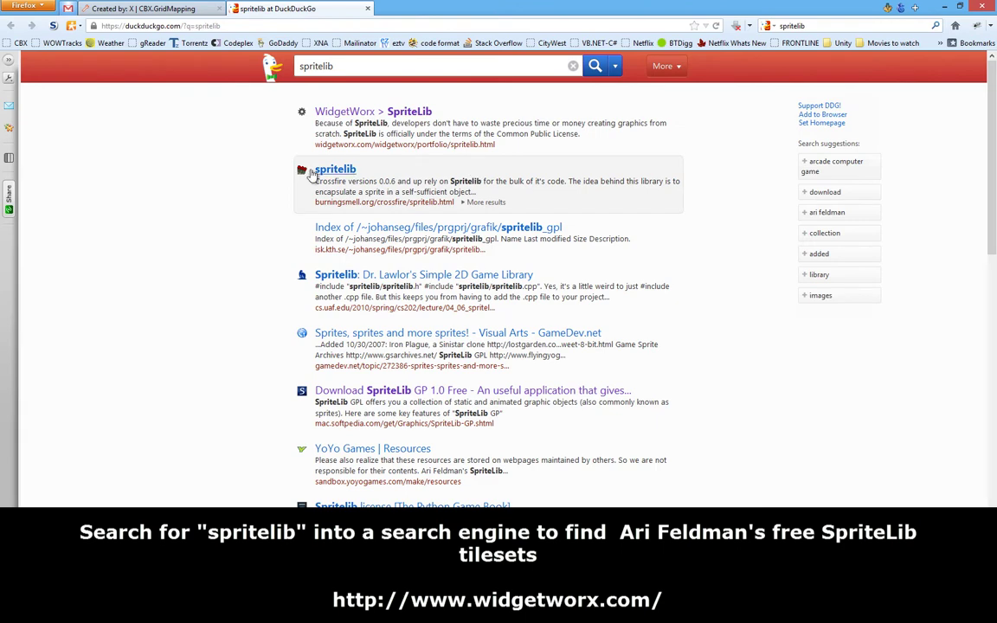
click(345, 110)
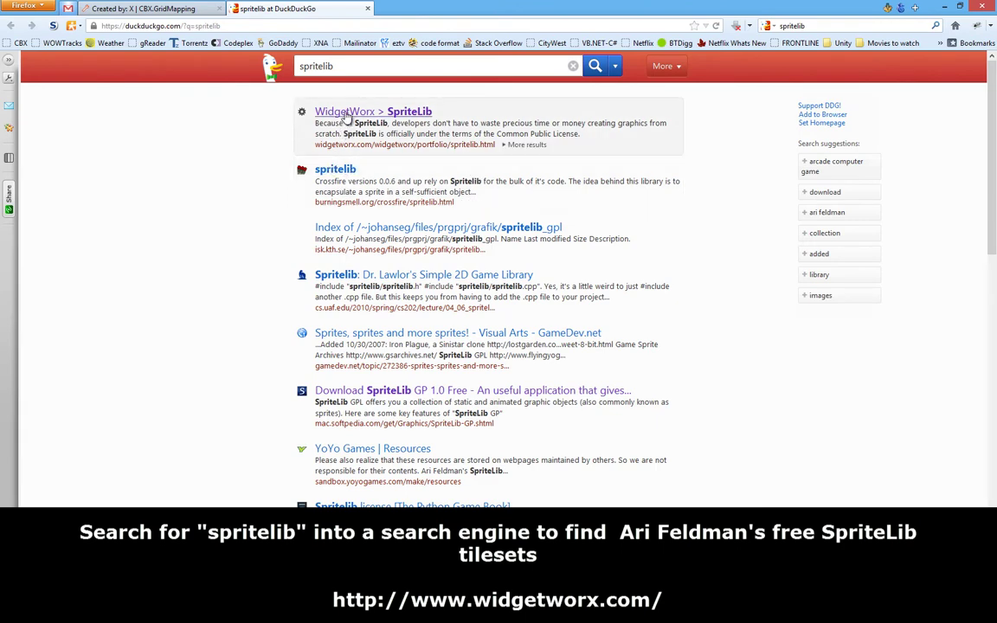
scroll(502, 381, down, 4)
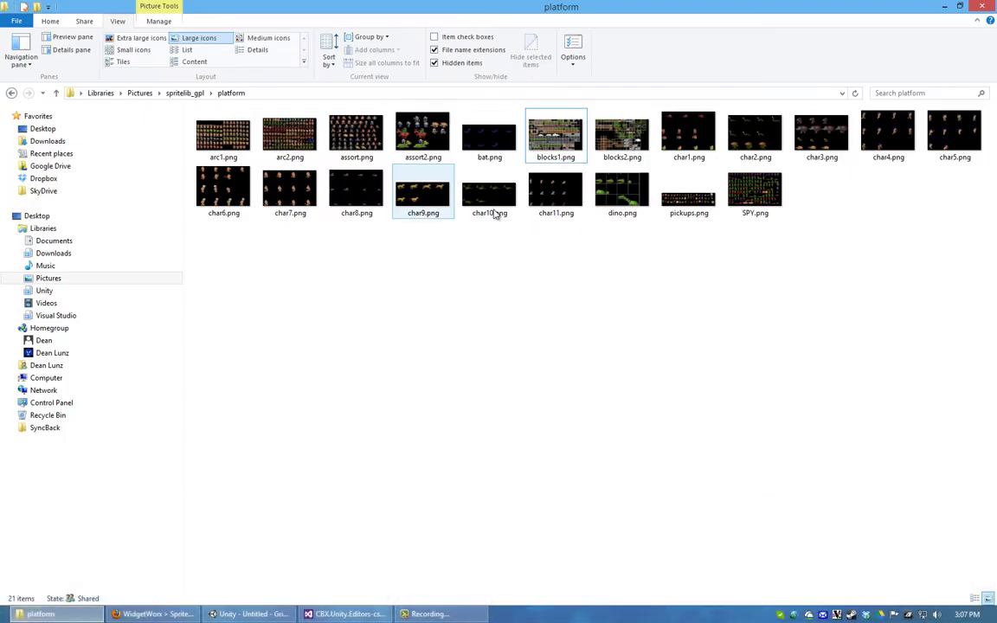
- Bring blocks1.png into Unity's _Textures folder and open it in Paint.NET
click(566, 140)
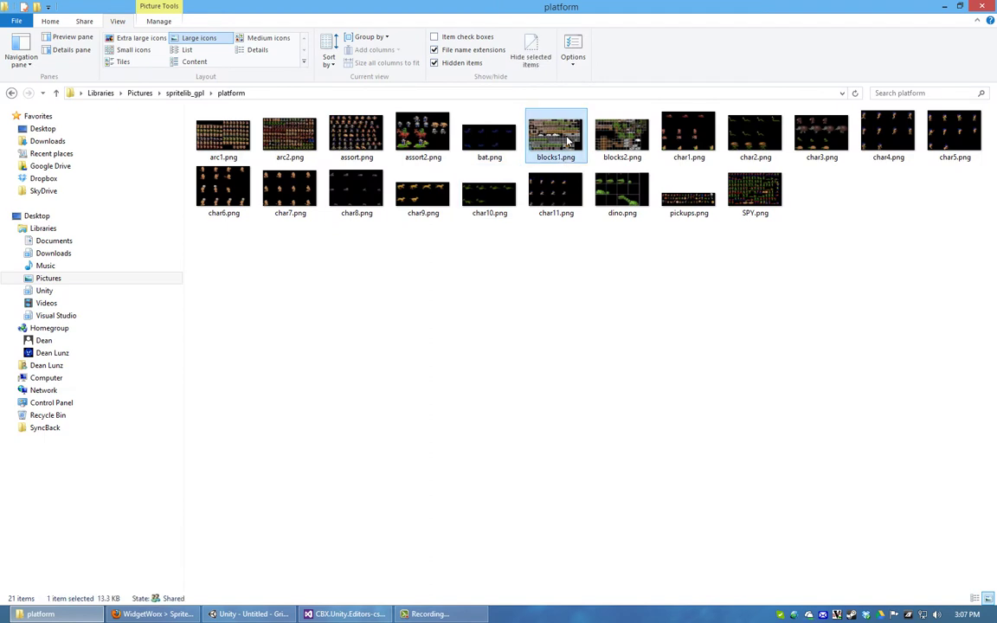
mouse_move(569, 141)
mouse_down()
mouse_move(248, 588)
mouse_move(518, 533)
mouse_up()
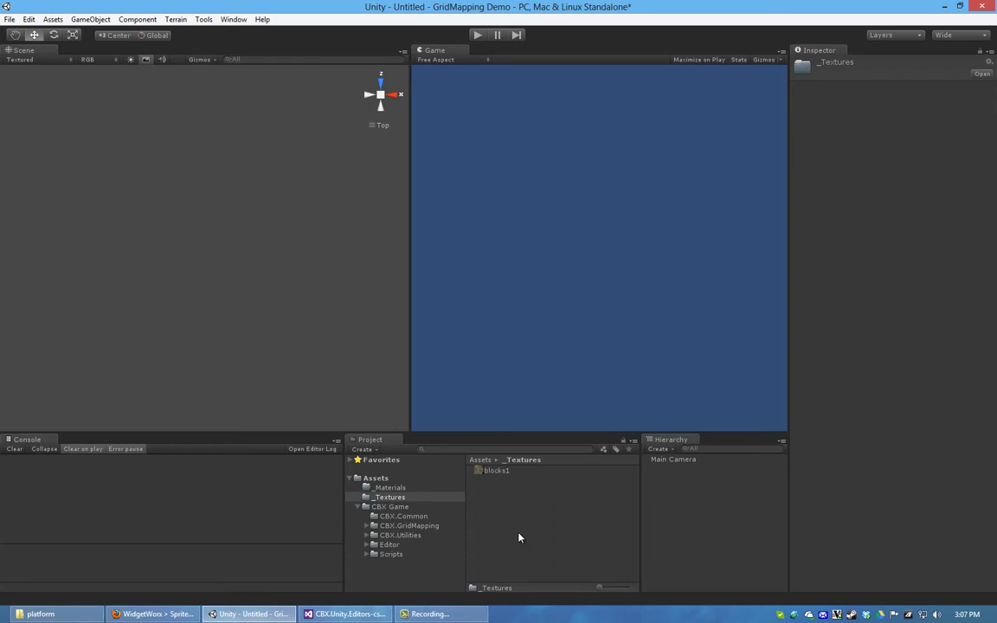
click(983, 75)
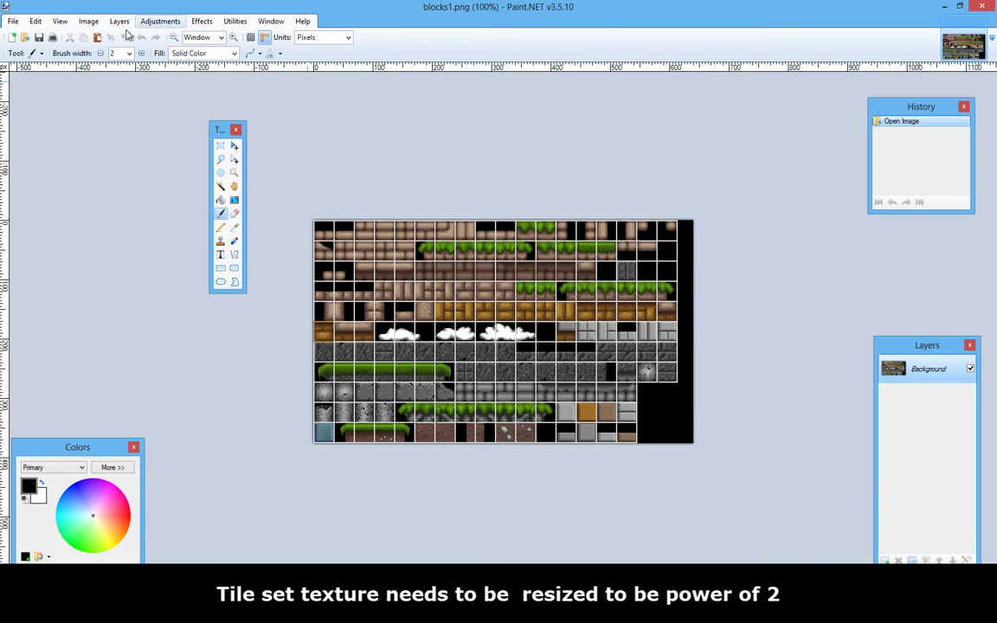
- Resize the blocks1 canvas to 1024 × 1024 pixels, anchored top-left
click(88, 20)
click(104, 56)
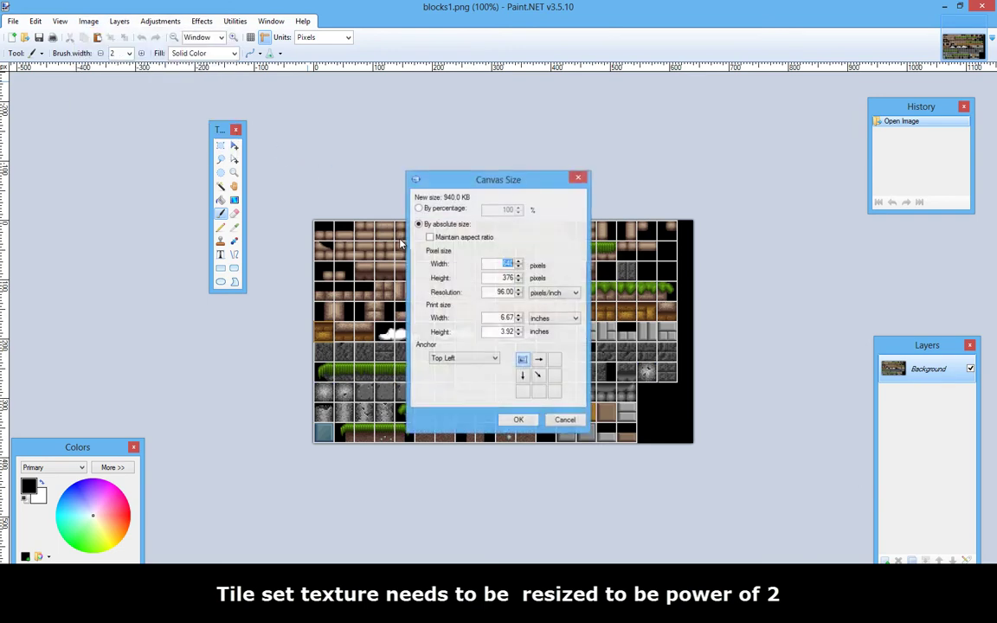
text(1024)
key(Tab)
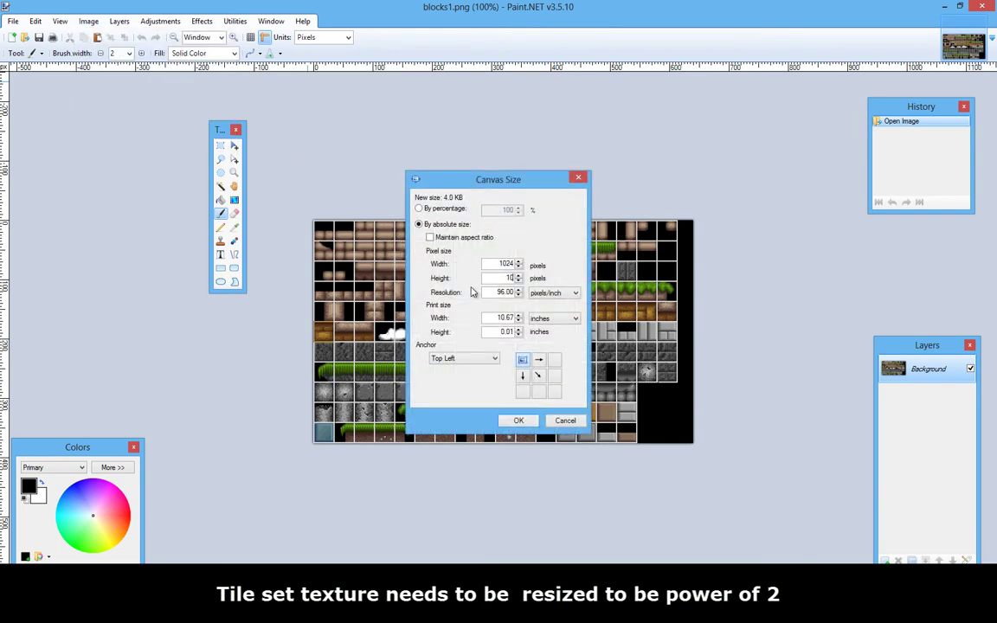
text(10024)
key(BackSpace)
key(BackSpace)
key(BackSpace)
text(24)
click(522, 421)
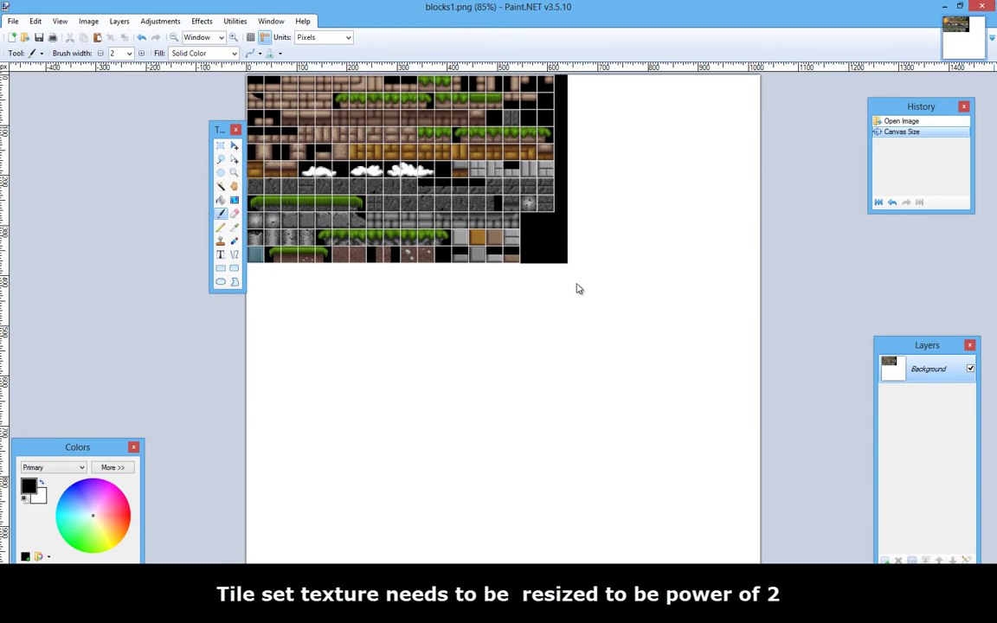
- Save the resized blocks1 image as PNG
key(ctrl+w)
click(478, 316)
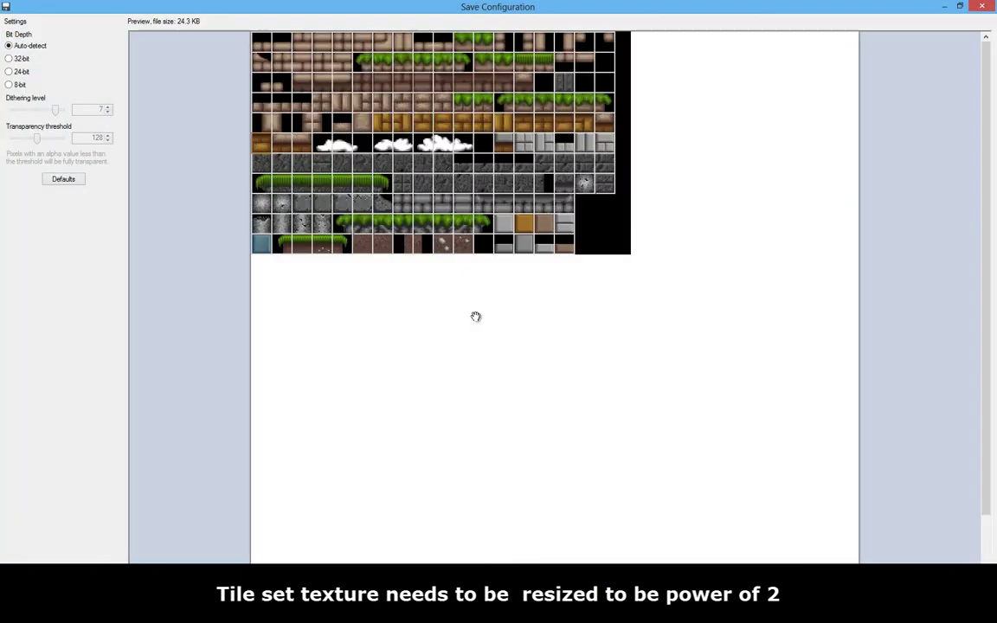
key(Return)
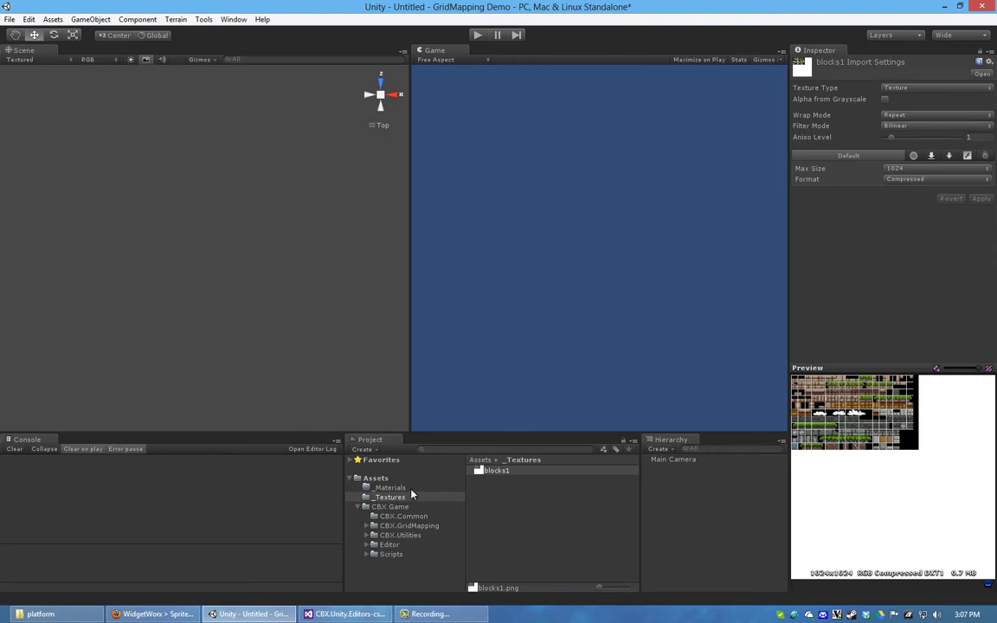
- Open the Tile Materials editor from the _Materials folder and load blocks1 as its texture
click(397, 489)
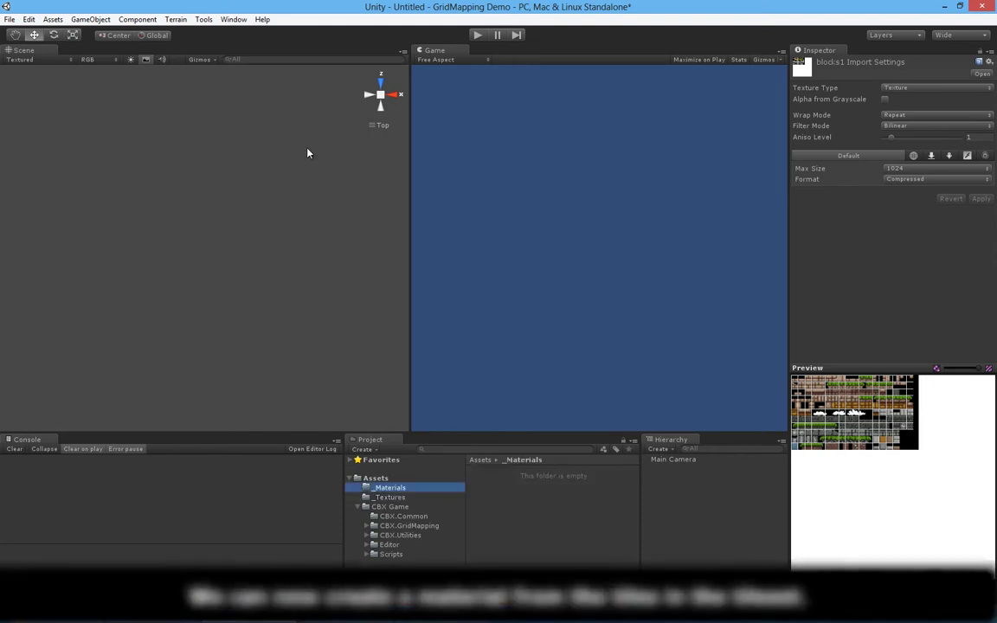
click(204, 20)
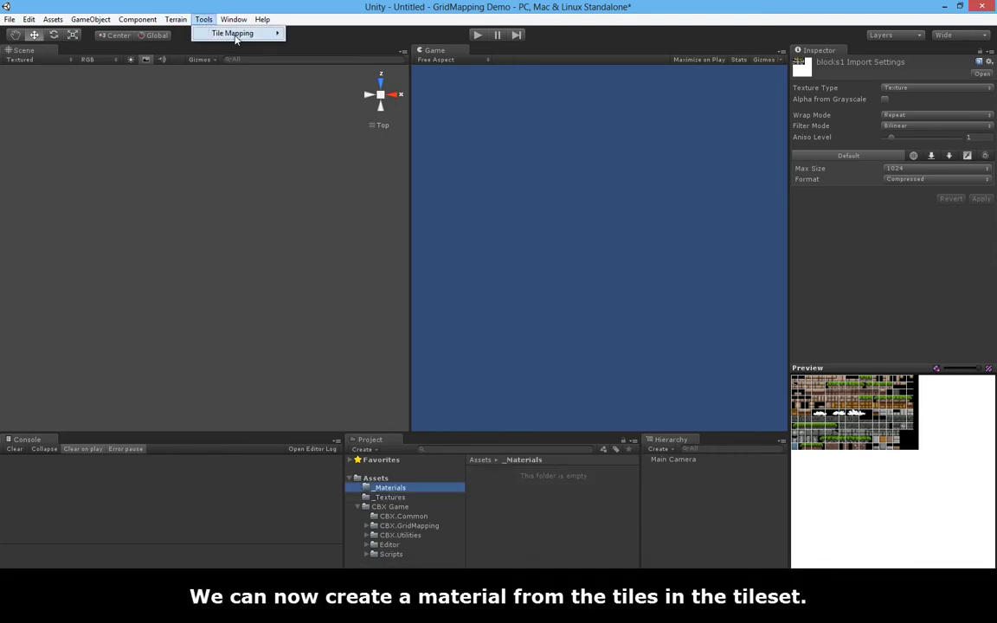
mouse_move(217, 35)
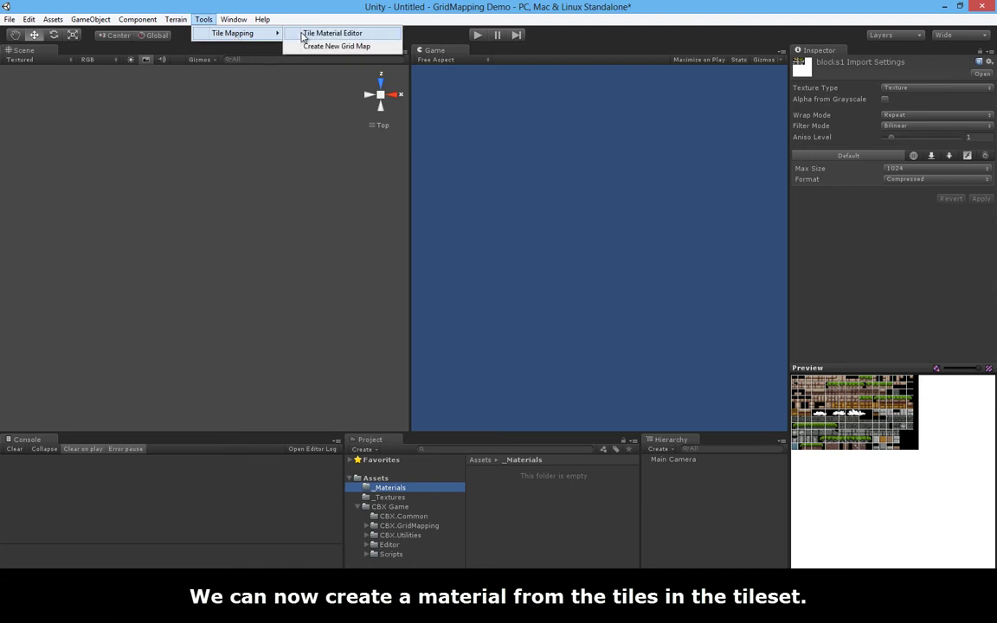
click(331, 32)
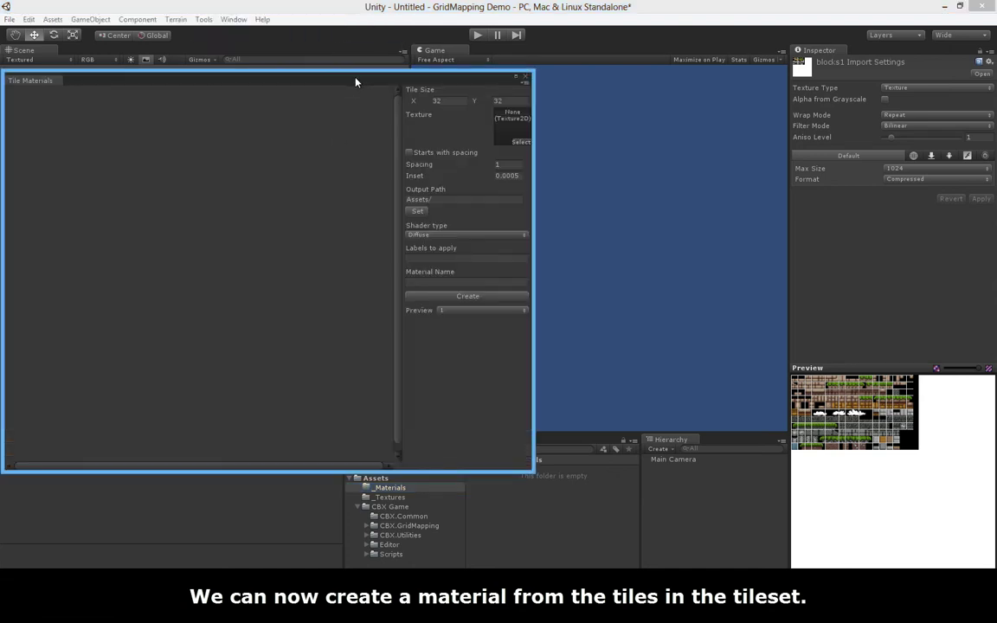
drag(347, 77, 411, 60)
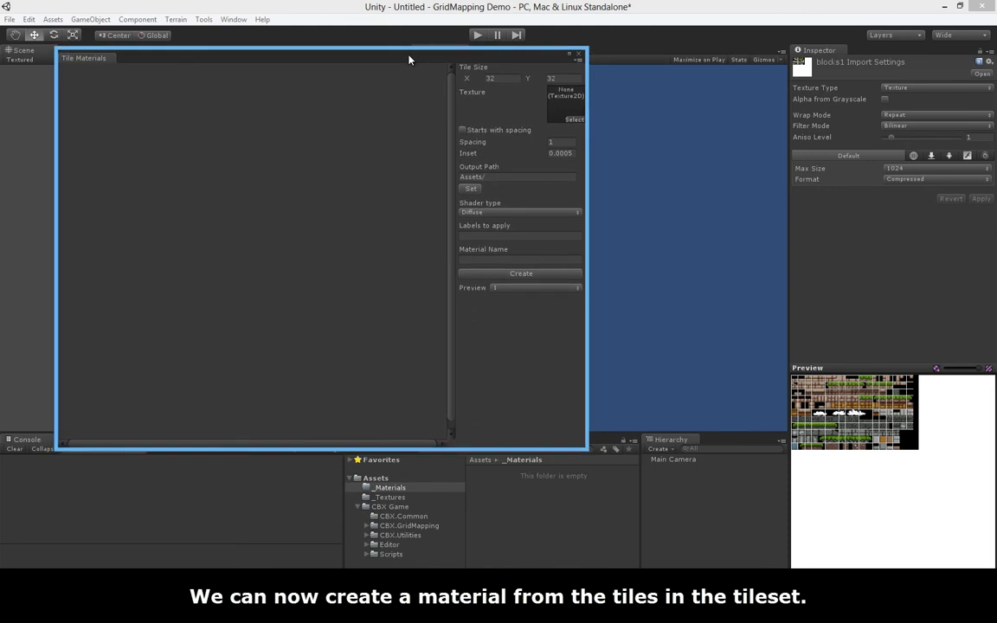
click(572, 122)
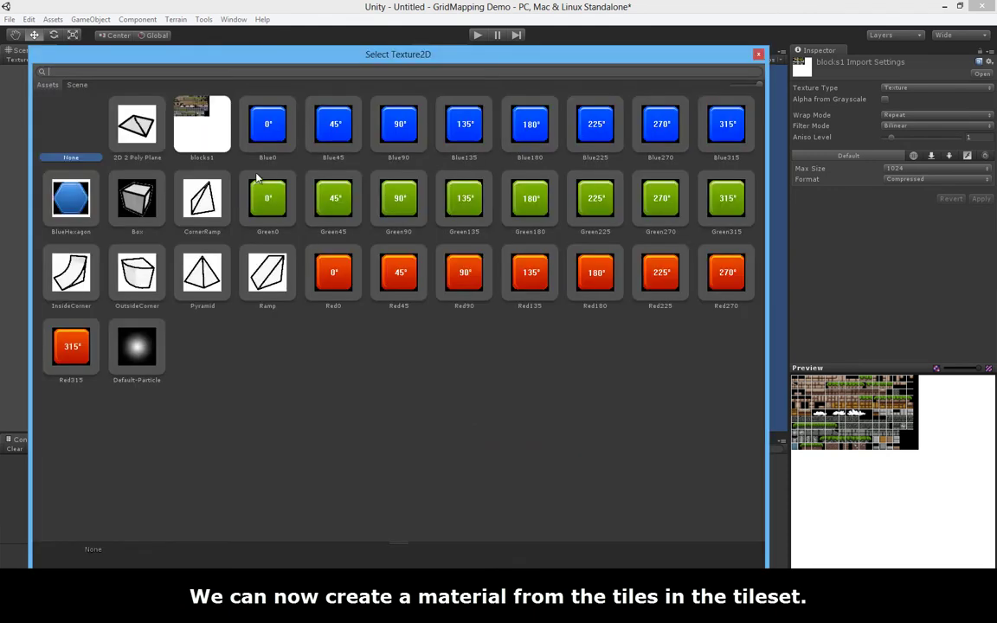
click(204, 139)
double_click(205, 140)
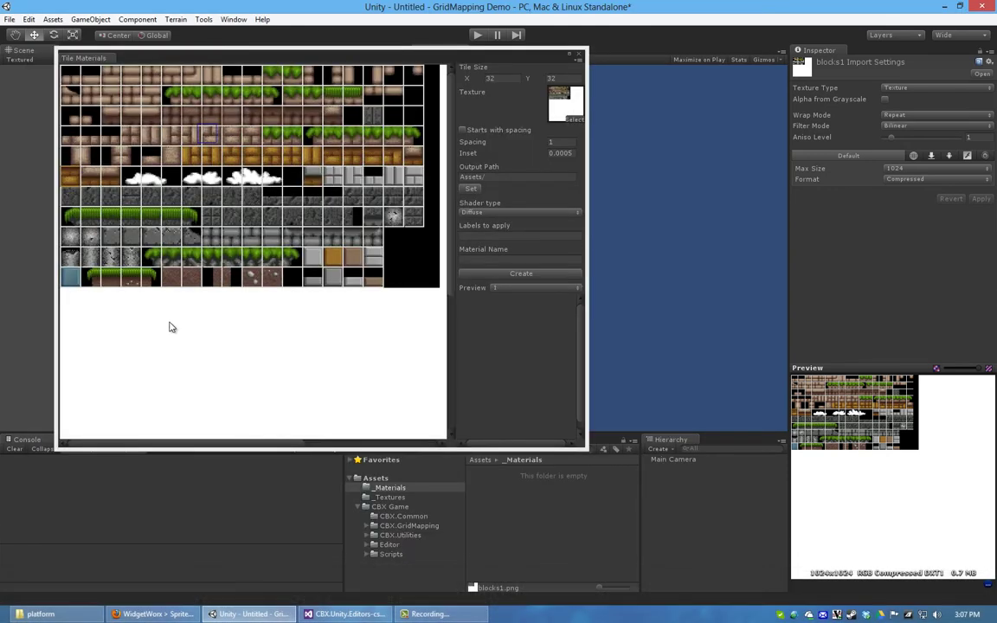
- With spacing 2, select the blue tile and create the Cyan material labelled Ground
click(69, 279)
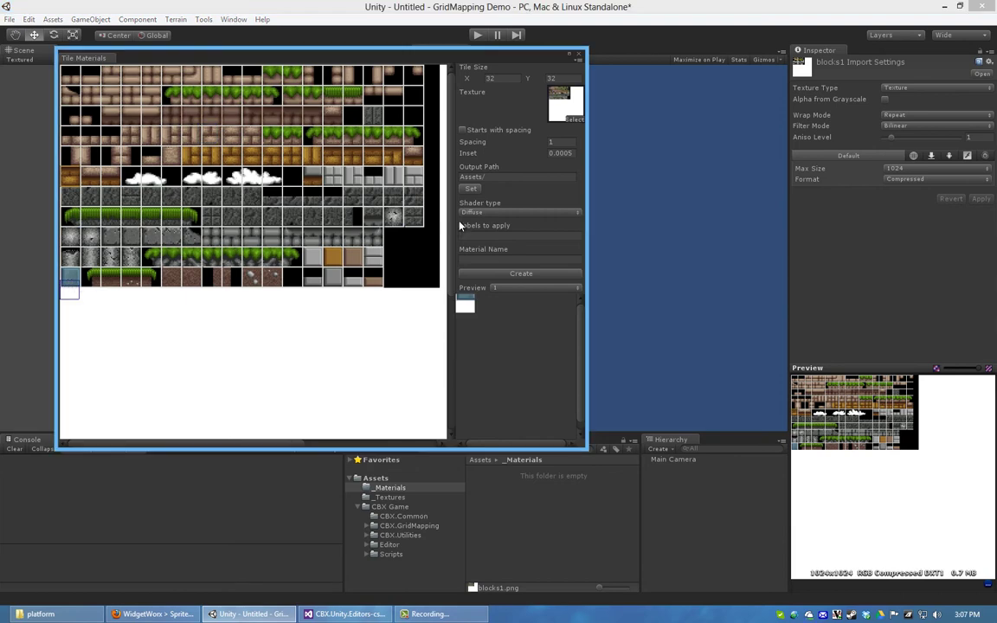
click(470, 131)
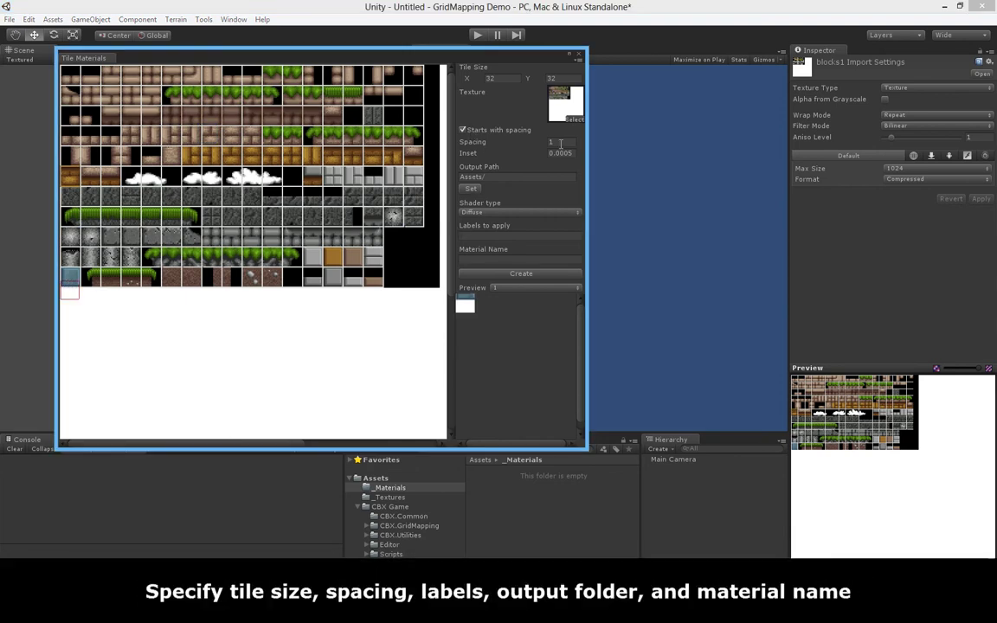
text(2)
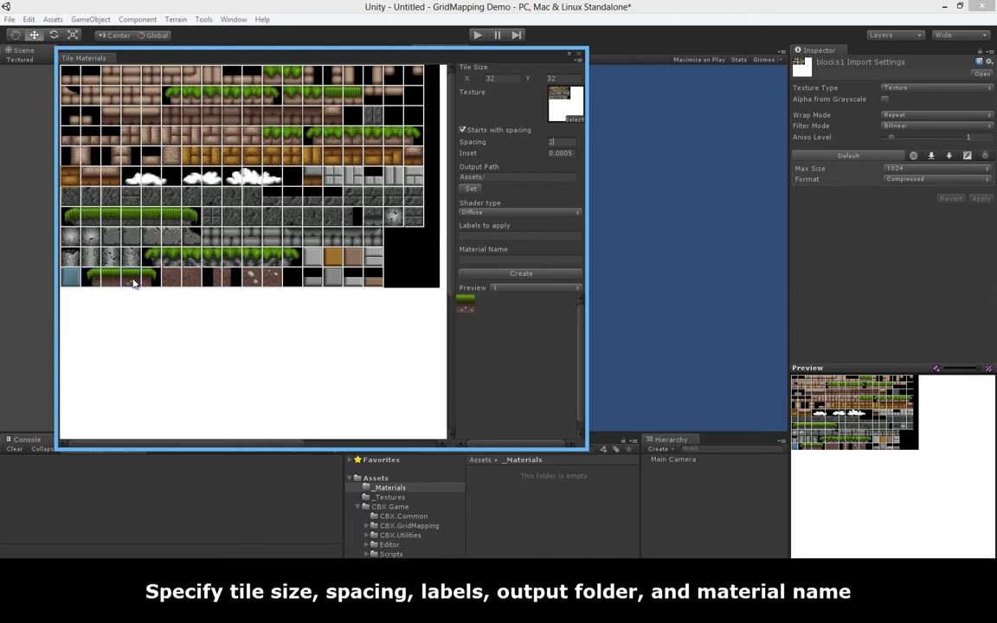
mouse_move(133, 199)
mouse_down()
mouse_move(205, 251)
mouse_move(150, 212)
mouse_up()
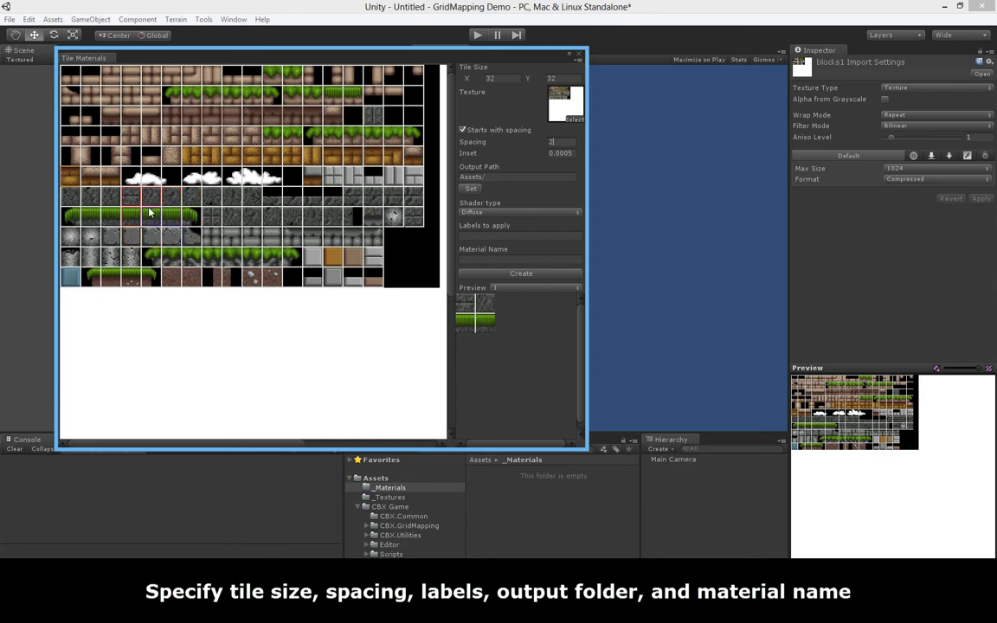
click(69, 277)
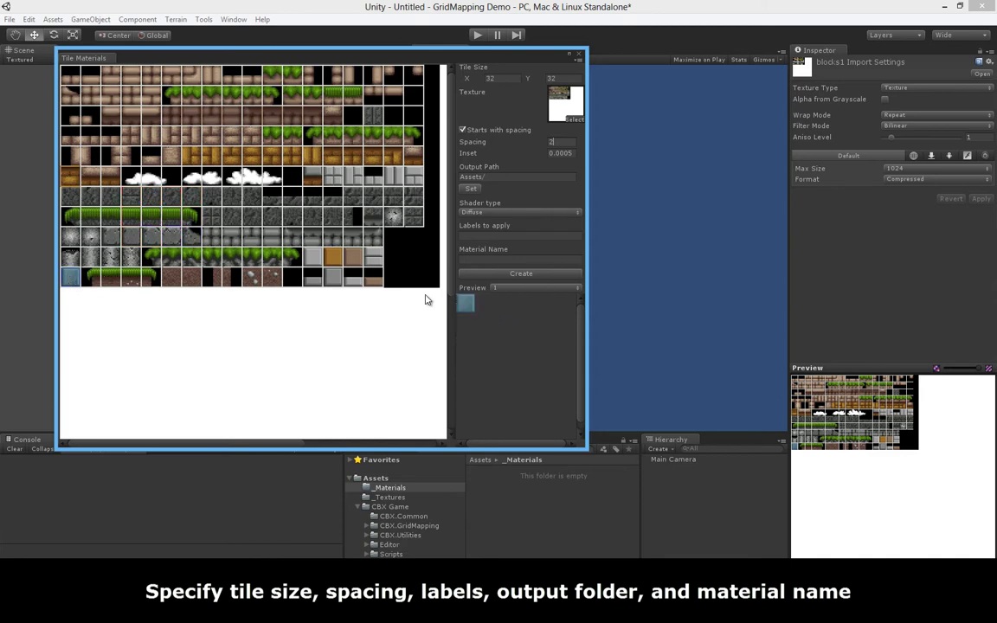
click(508, 288)
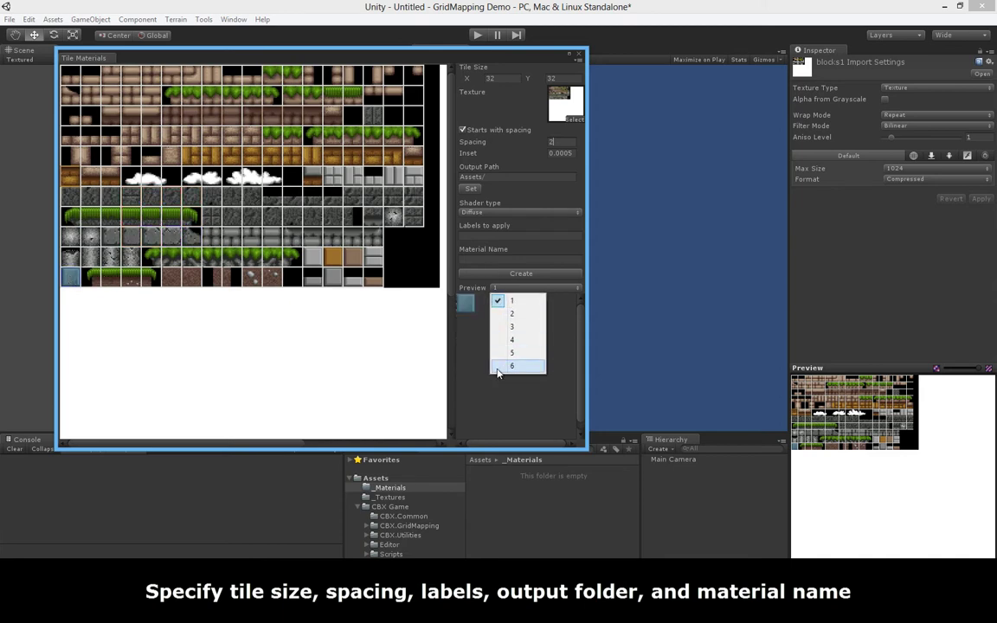
click(510, 364)
click(516, 177)
text(_Materials)
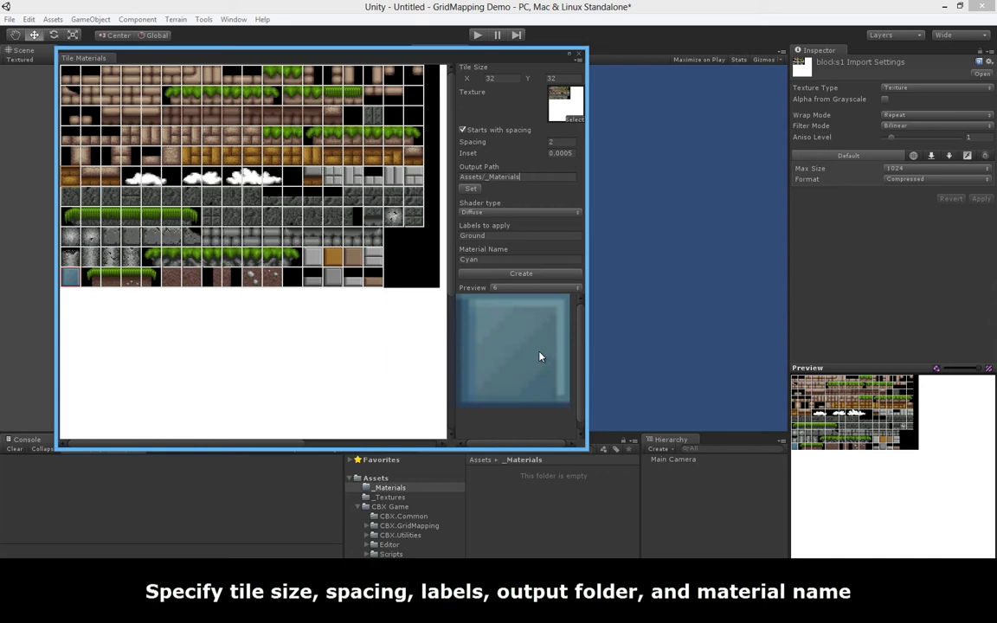
click(522, 273)
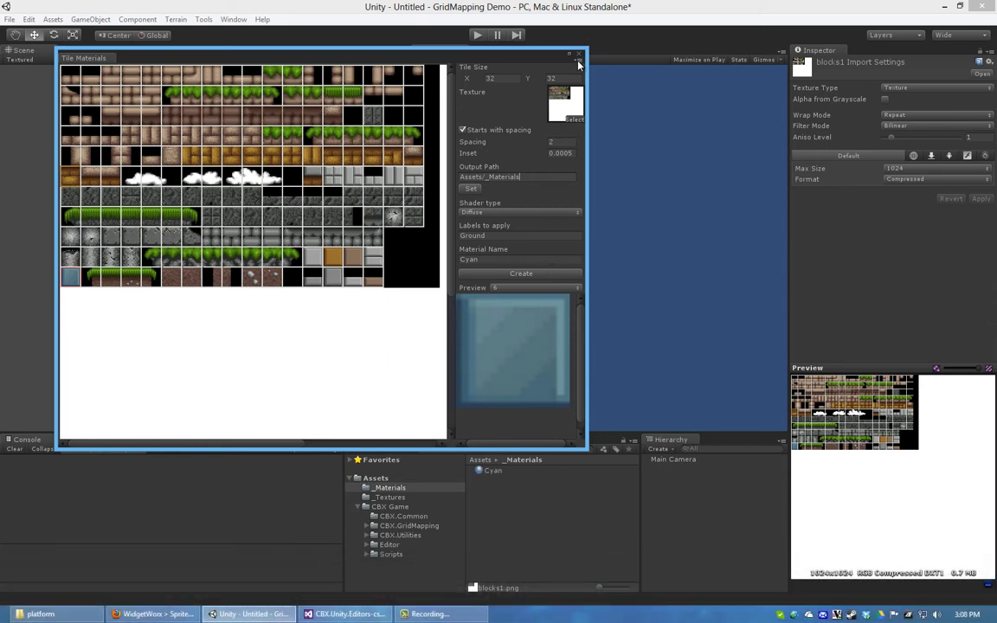
- Close the editor and inspect the new Cyan material on a preview cube
click(580, 56)
click(512, 471)
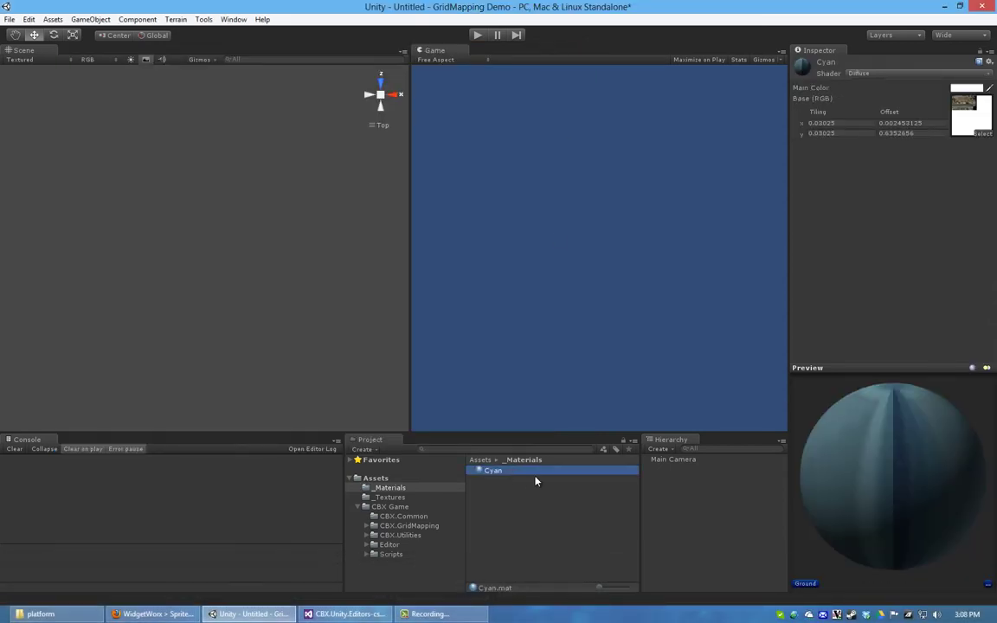
click(971, 368)
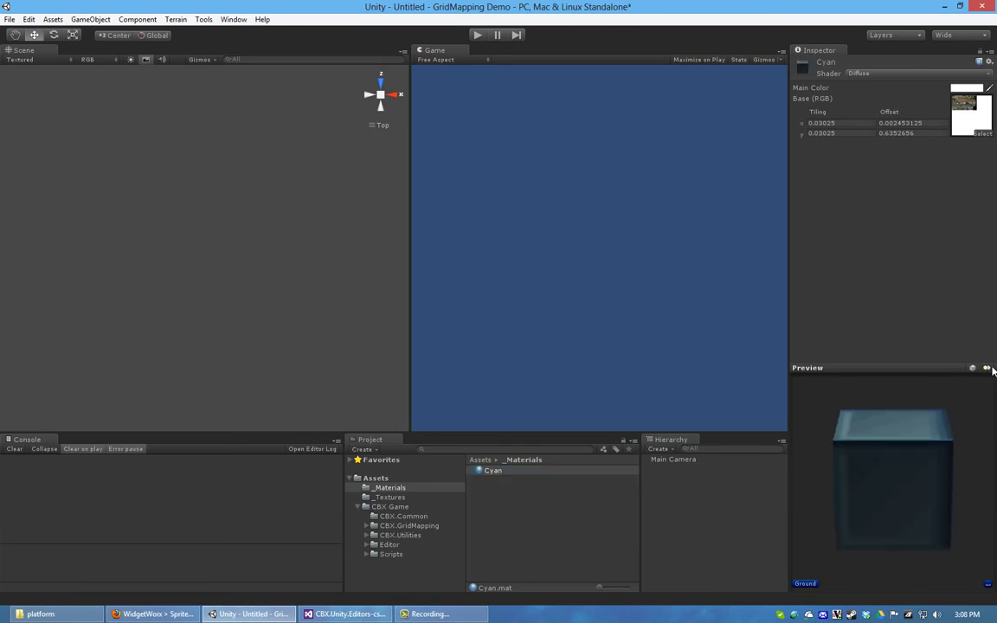
drag(883, 507, 863, 477)
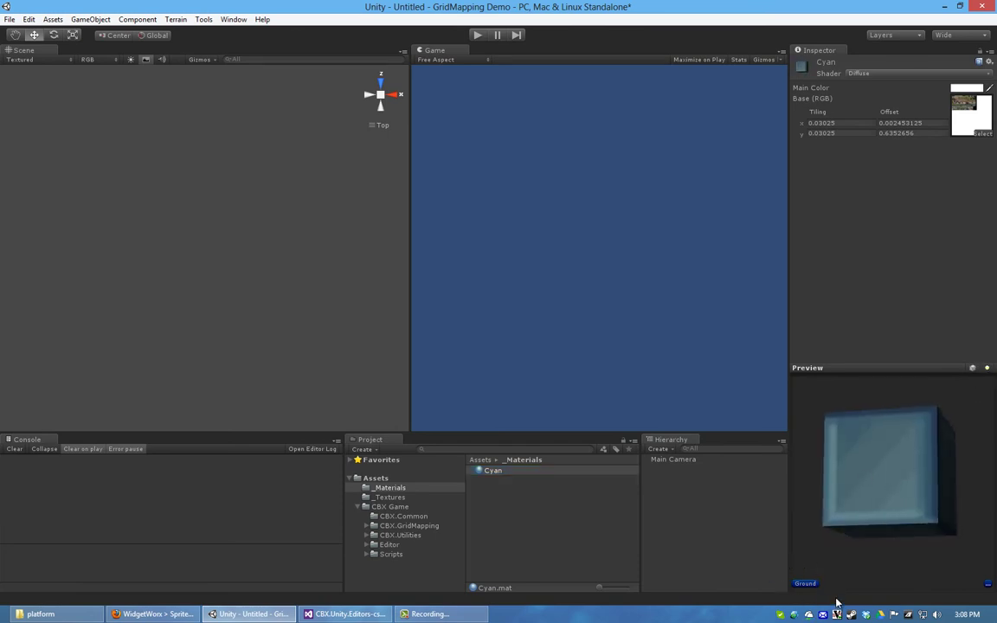
click(658, 449)
- Add a Directional light and a Capsule with the TopDownCharacterMovement script
click(690, 247)
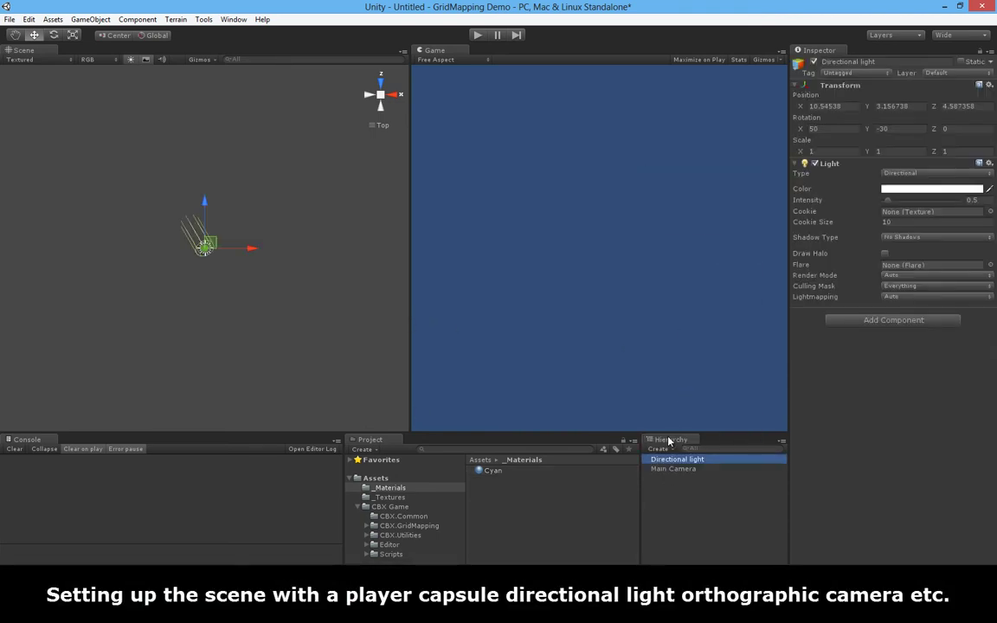
click(663, 451)
click(684, 329)
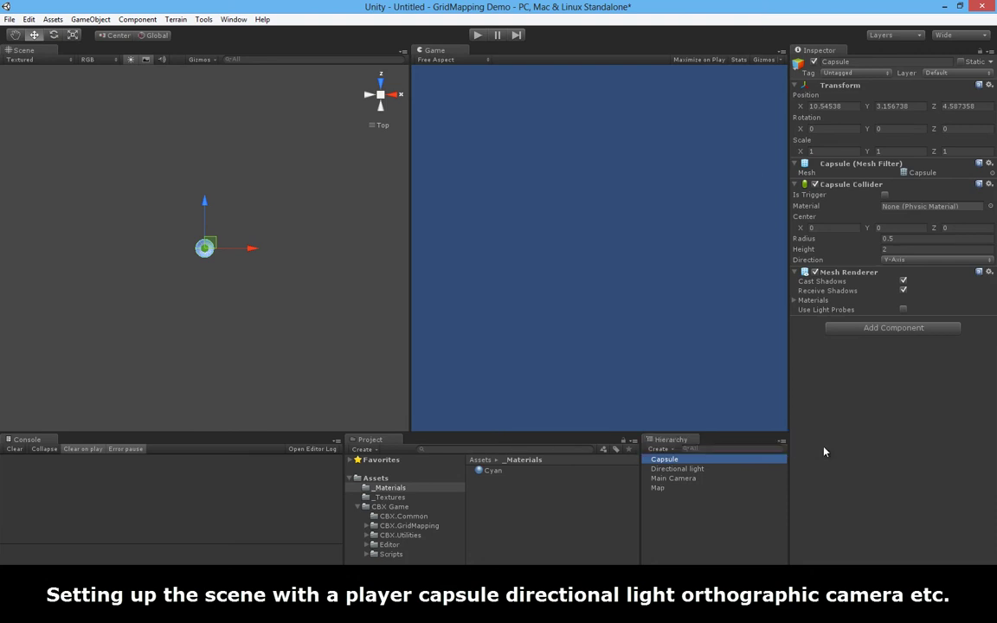
click(895, 328)
click(890, 379)
click(891, 335)
- Give Main Camera Smooth Follow 2D with Distance -10, Axis XZ, and orthographic projection
click(879, 389)
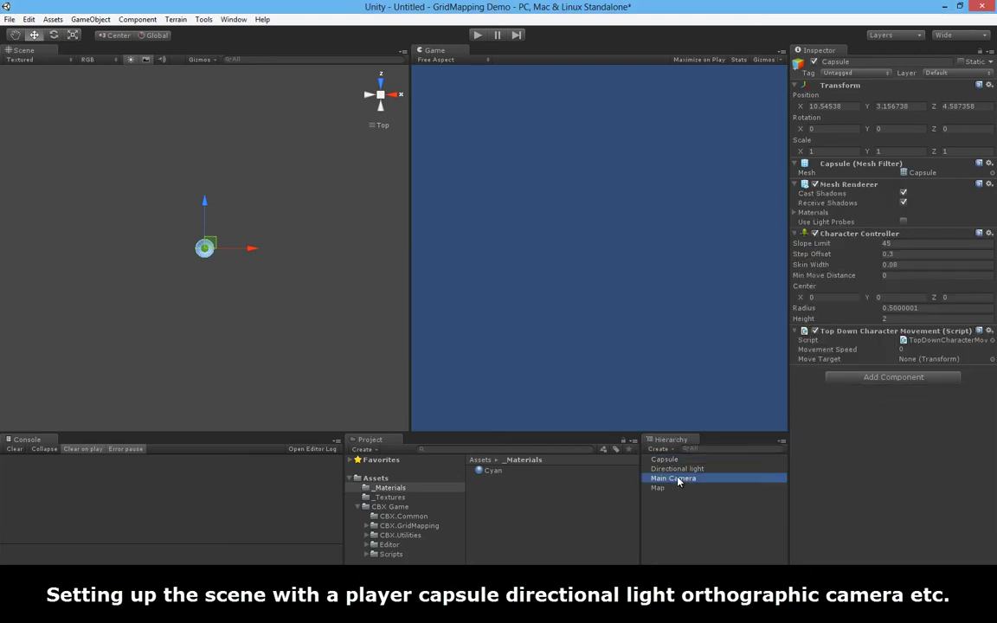
click(672, 477)
click(891, 379)
text(smooth)
key(Return)
click(921, 410)
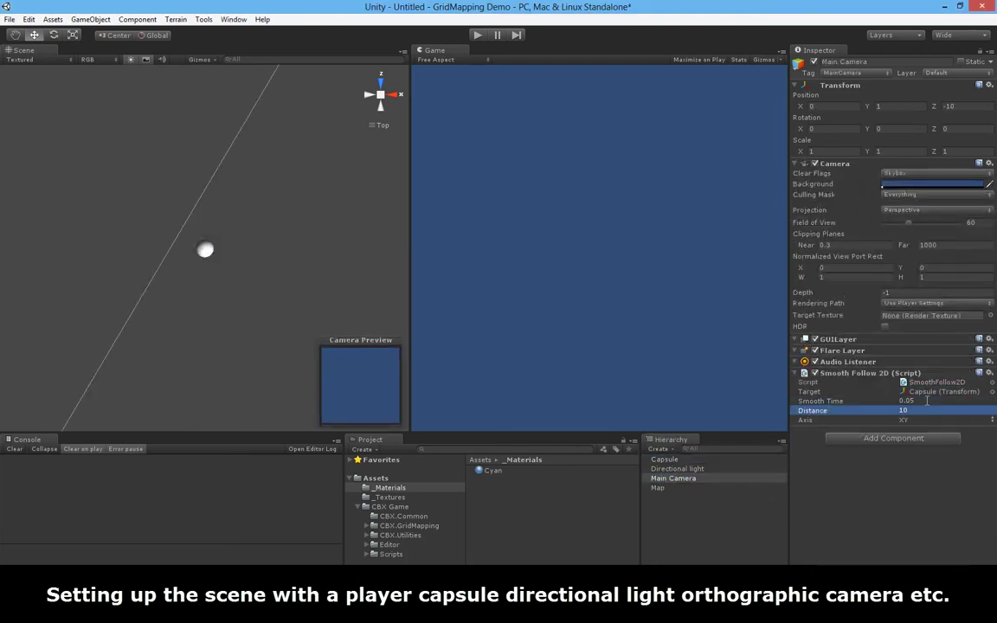
text(-10)
click(907, 420)
click(907, 432)
click(934, 209)
click(934, 222)
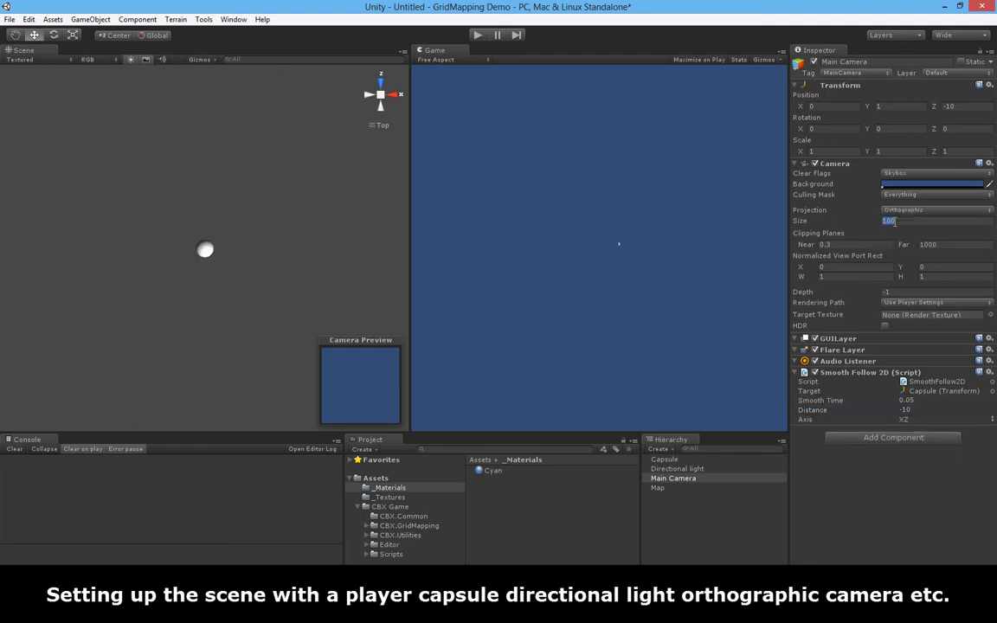
- Check the Capsule and Main Camera settings, then select the Map
click(665, 459)
click(672, 478)
click(665, 458)
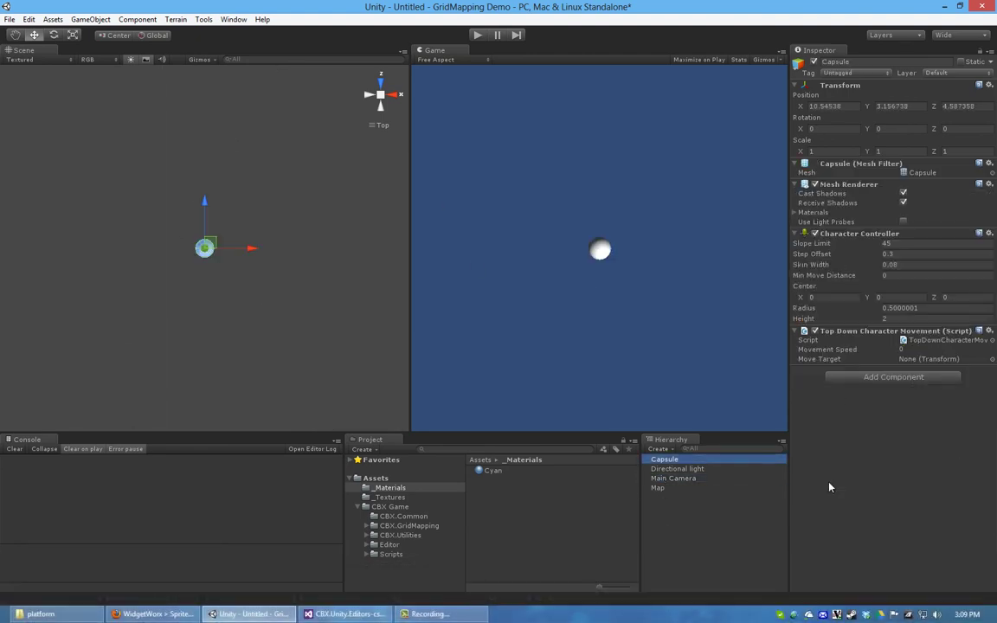
click(657, 487)
- Paint with the third preset shape in the Cyan material, viewing the grid from the top
alt+drag(183, 211, 156, 262)
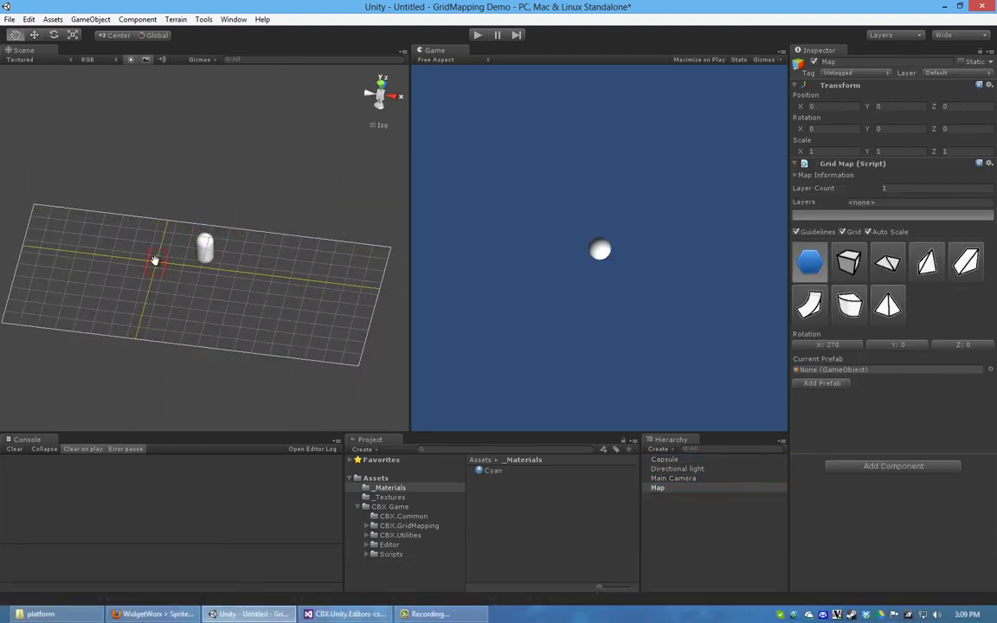
click(888, 263)
click(989, 382)
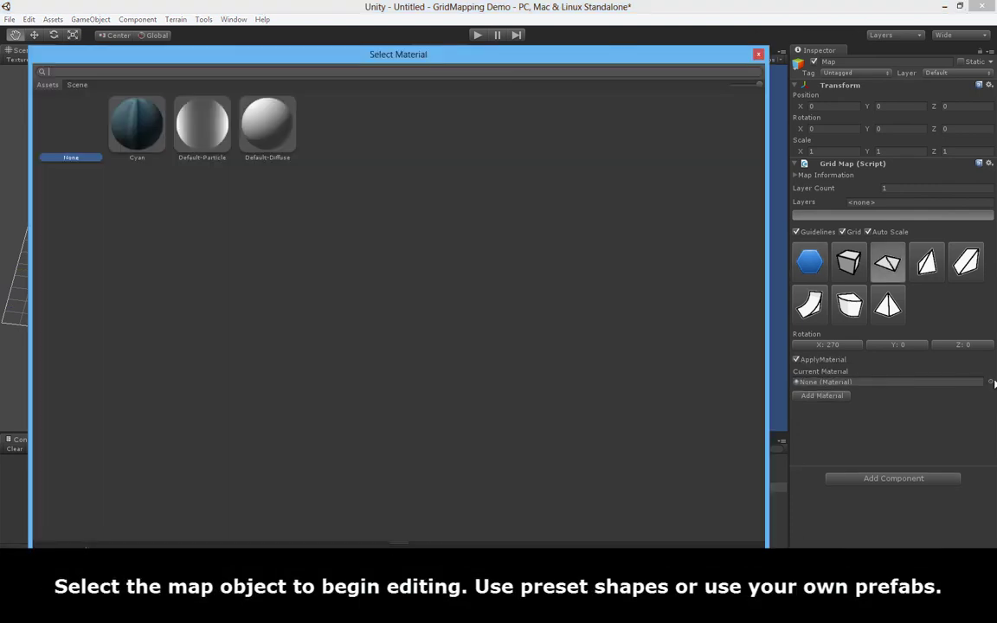
double_click(137, 125)
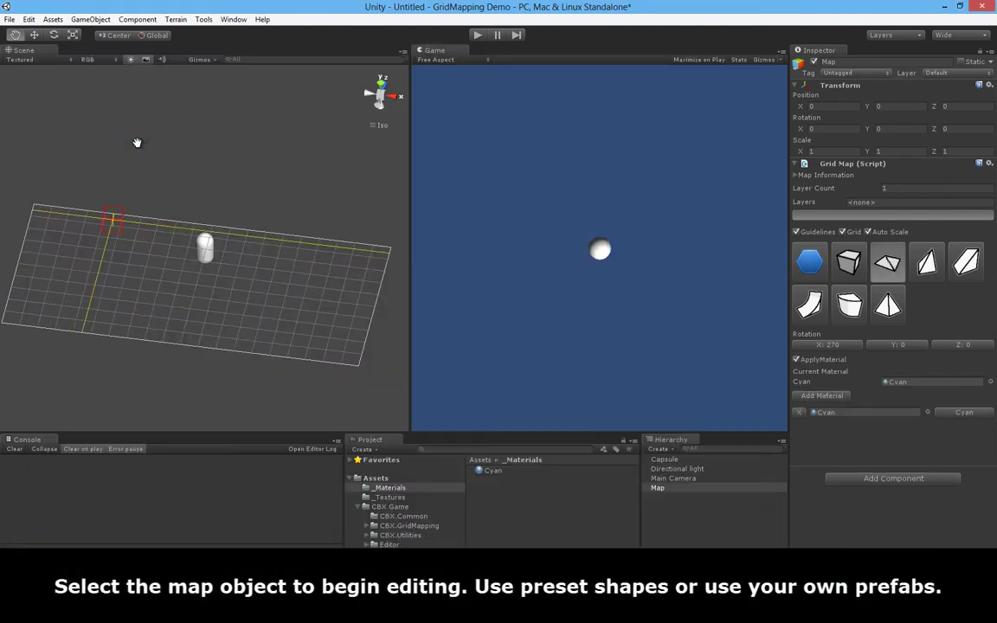
click(380, 86)
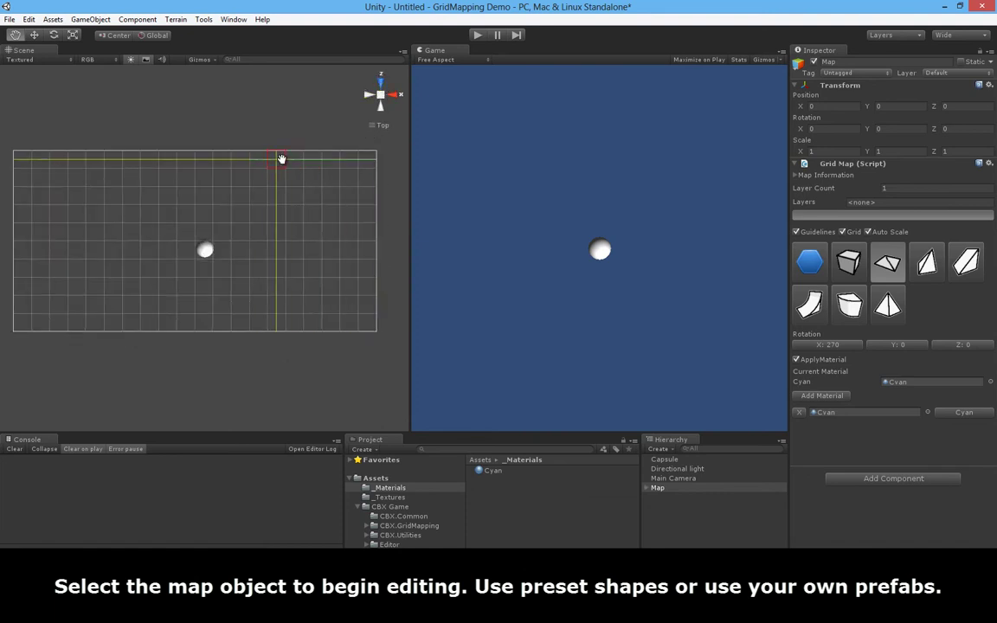
- Reset the shape's X rotation to 0 and paint cyan tiles along the grid's outer edges
click(844, 348)
click(888, 413)
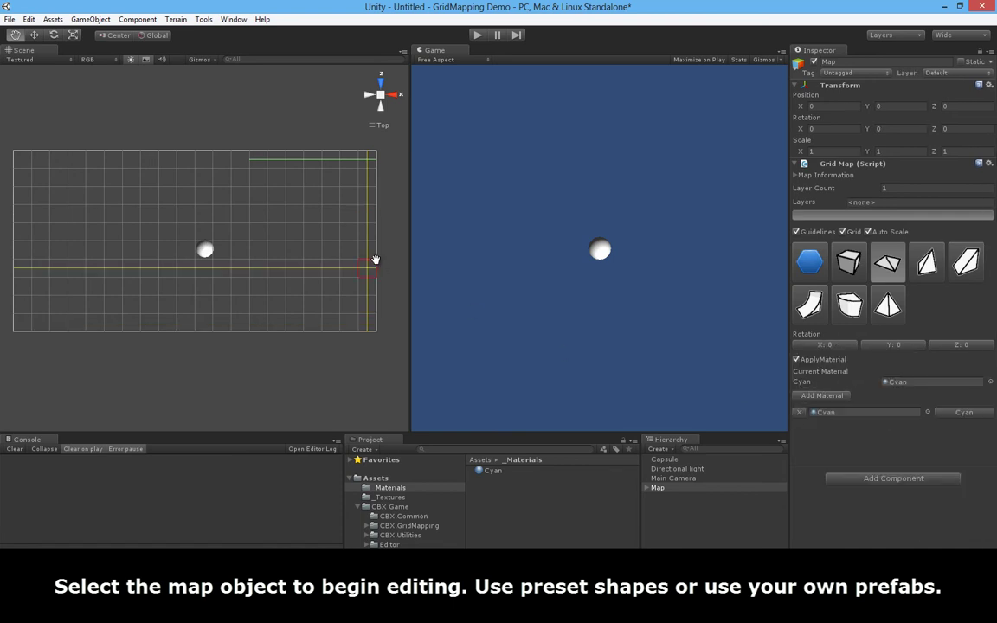
click(259, 159)
mouse_move(290, 158)
mouse_down()
mouse_move(369, 296)
mouse_move(78, 318)
mouse_move(22, 159)
mouse_move(251, 159)
mouse_up()
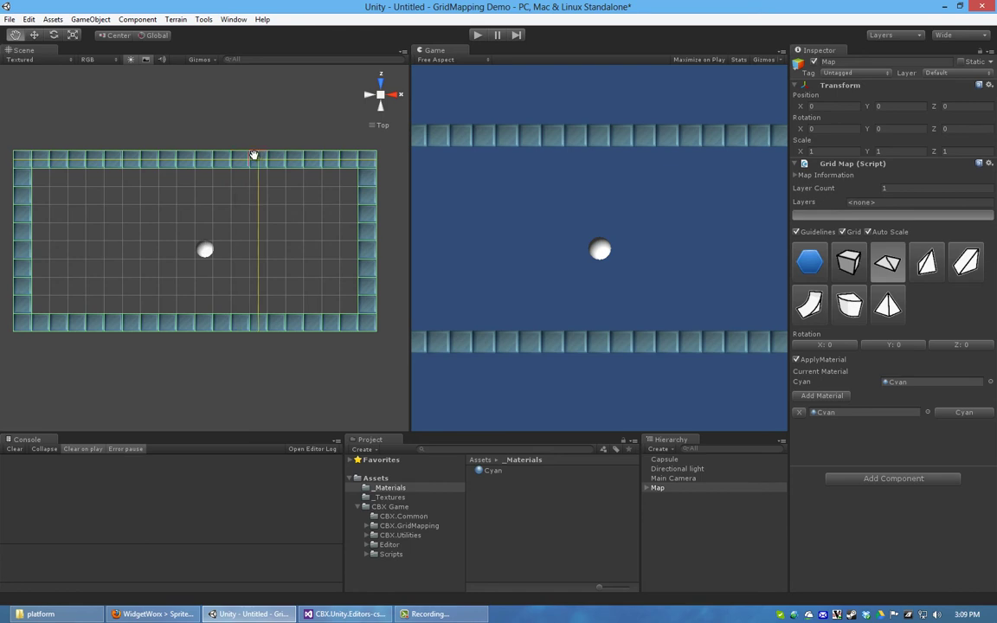
- Paint a 2x2 cube tile block left of the sphere with one curved corner rotated 90 on X
click(847, 268)
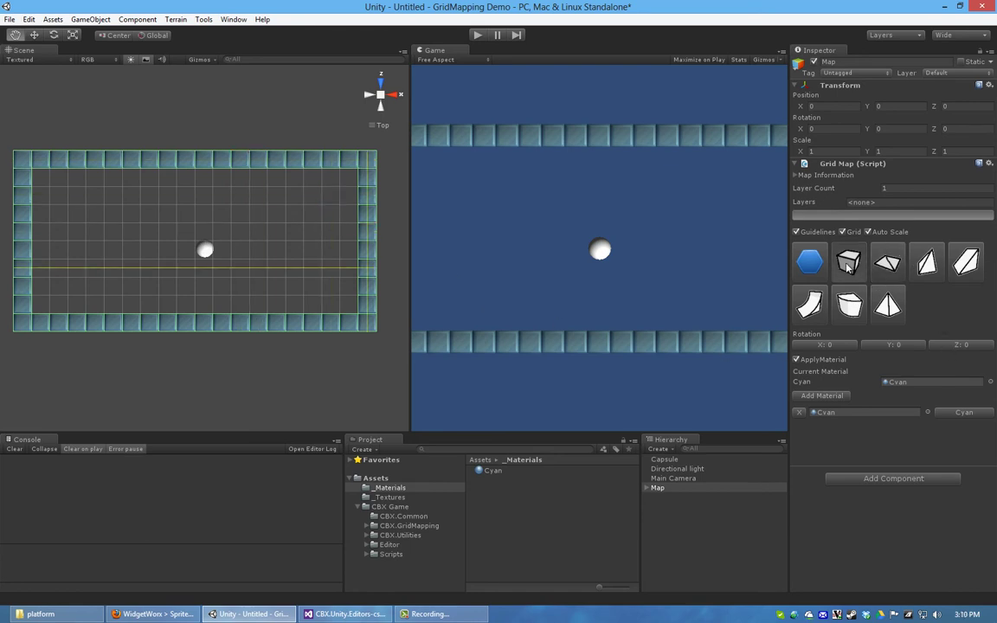
drag(134, 232, 145, 235)
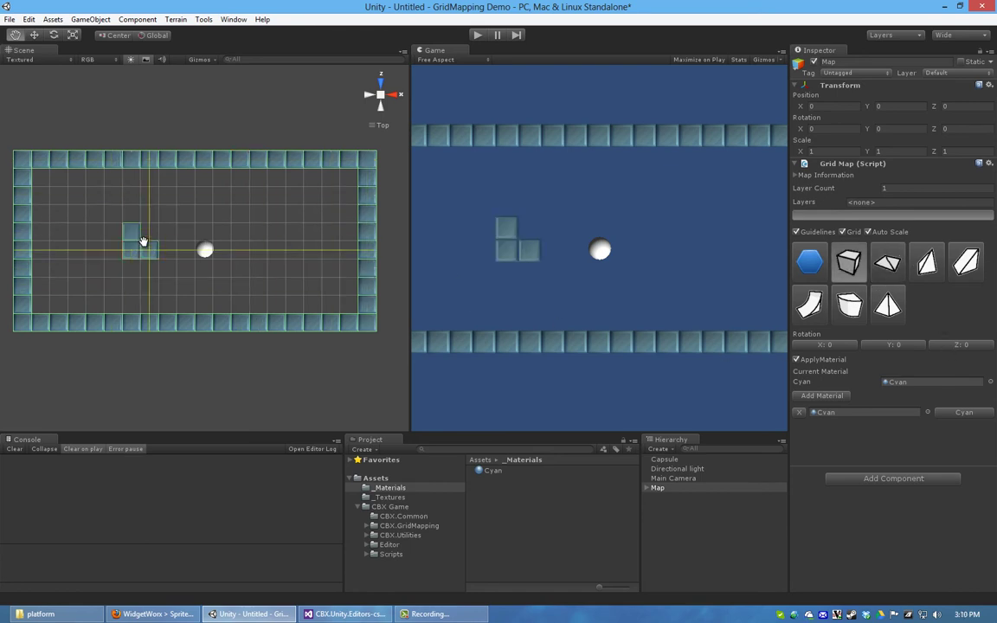
click(845, 311)
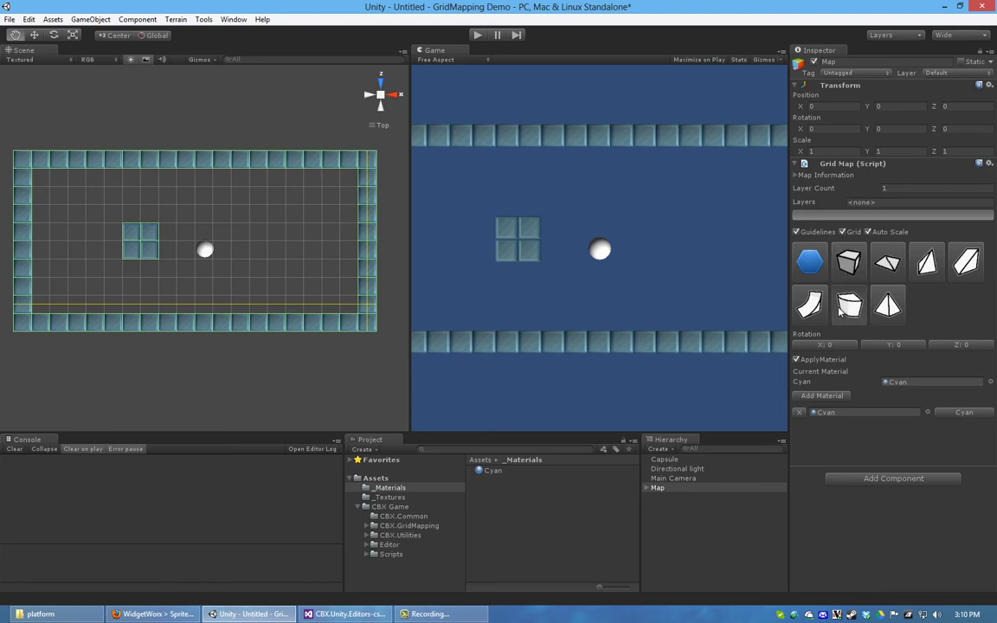
click(858, 461)
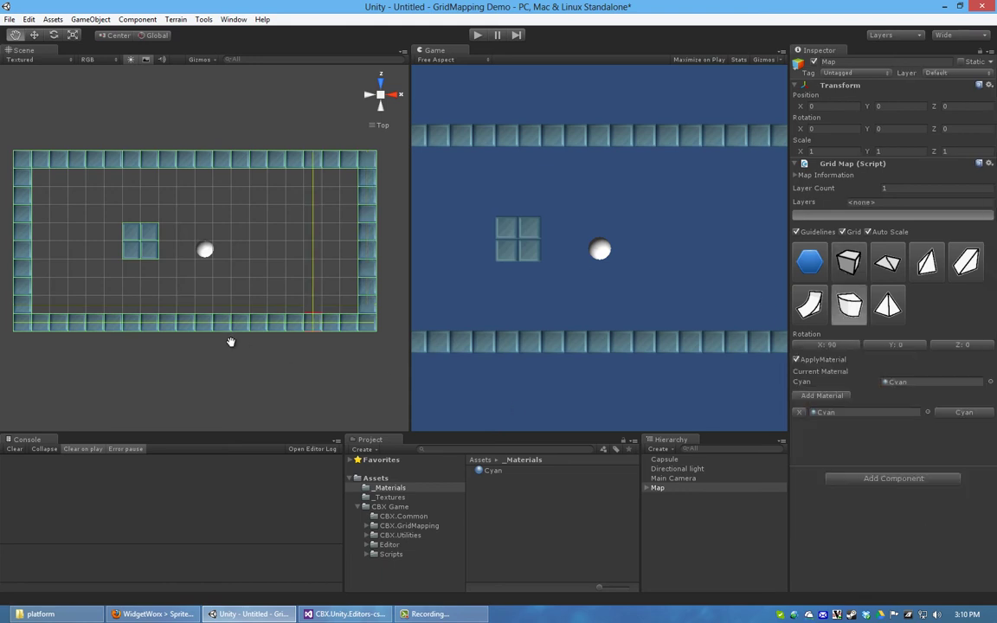
click(151, 246)
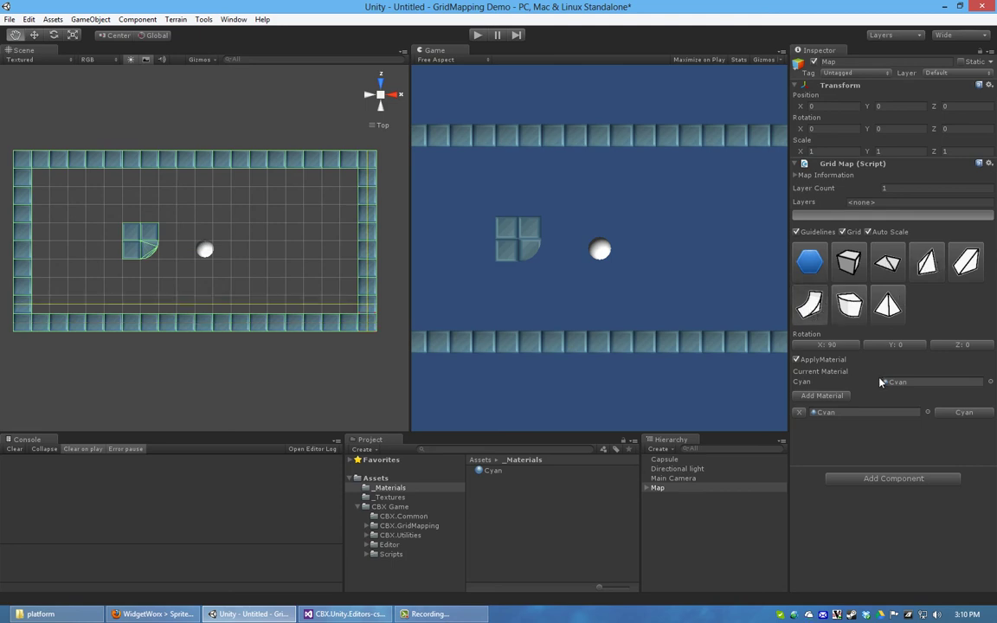
- Paint wedge pieces right of the sphere at Y 90, 180 and 270 to form a star, then run the scene
click(292, 230)
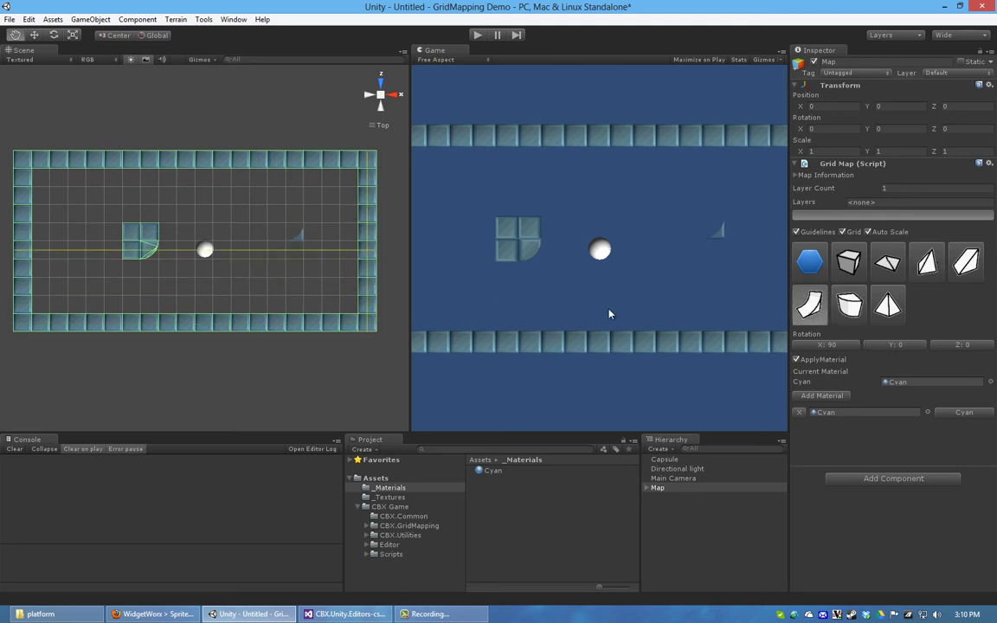
click(869, 362)
click(862, 452)
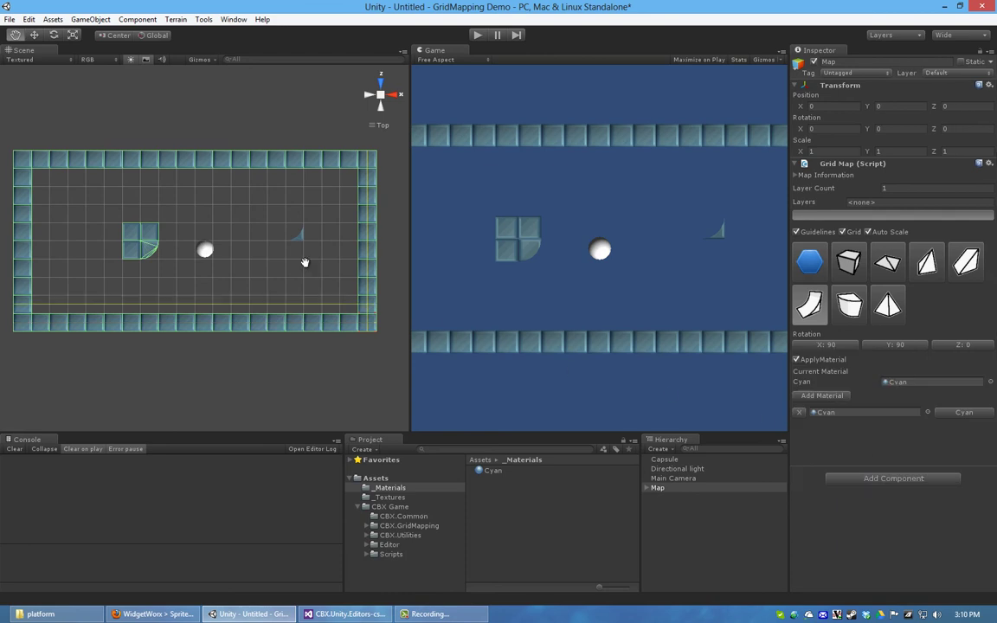
click(893, 348)
click(809, 410)
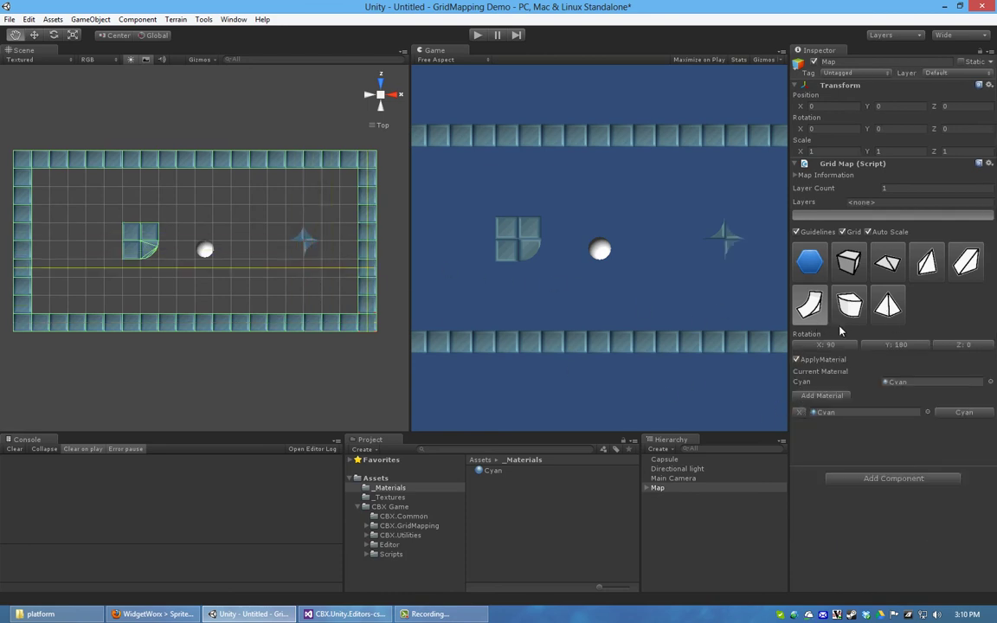
click(896, 346)
click(849, 368)
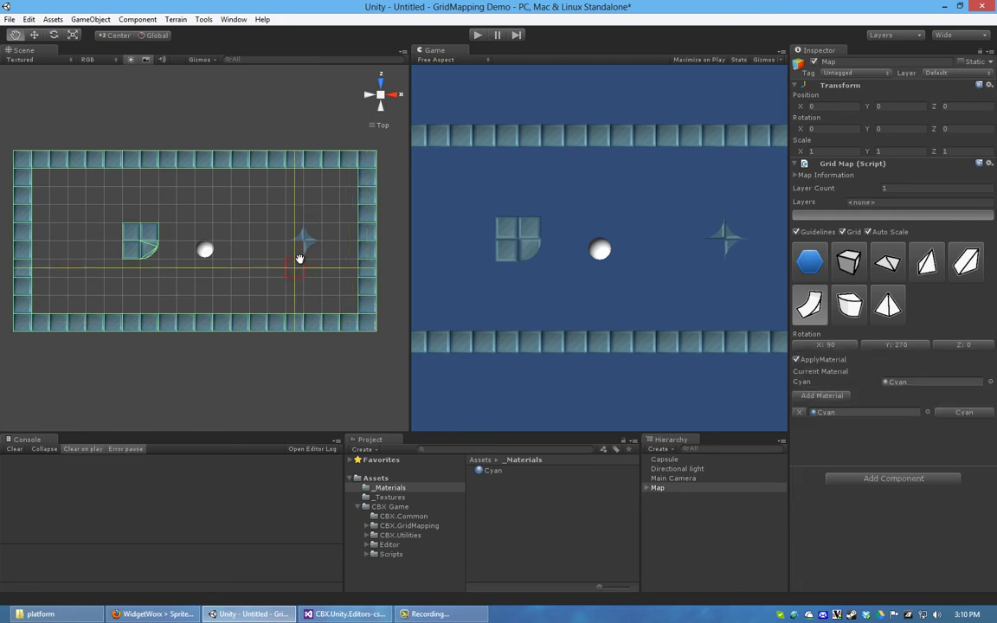
click(475, 36)
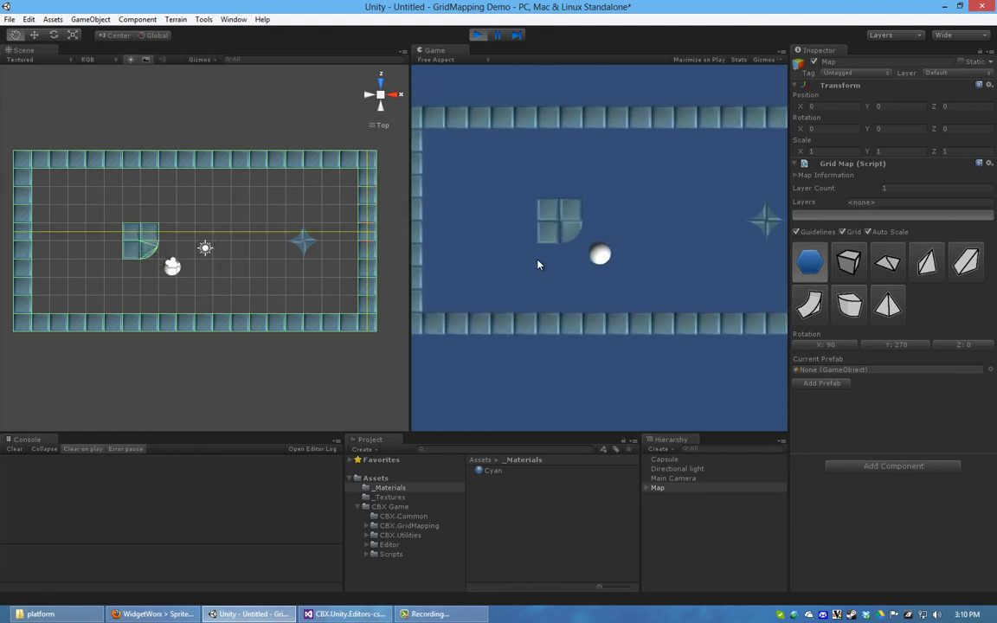
- Stop the test run and set the Directional Light's position to 0, 0, 0
click(478, 35)
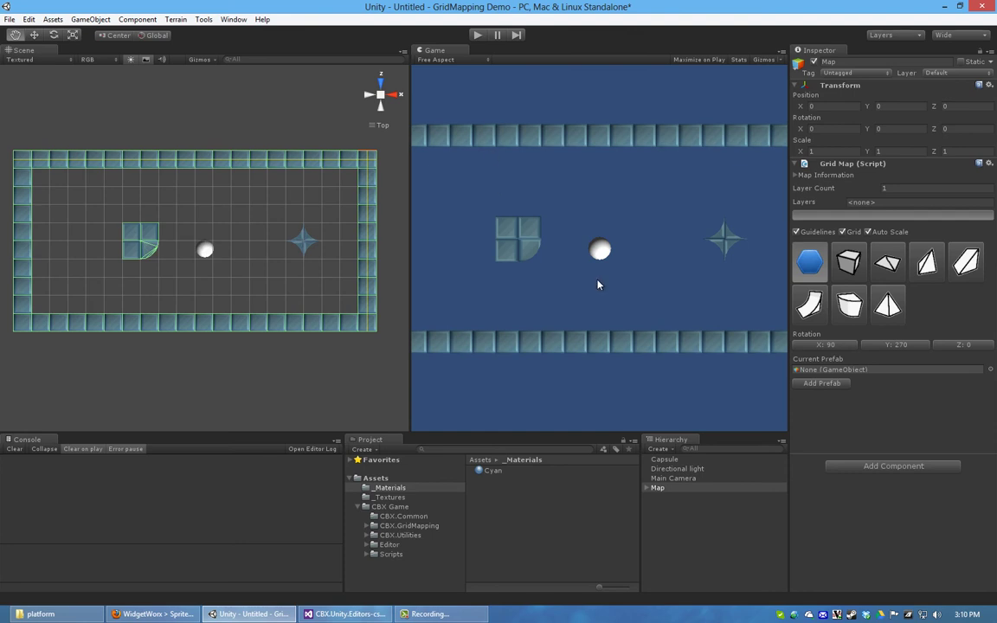
key(w)
click(185, 117)
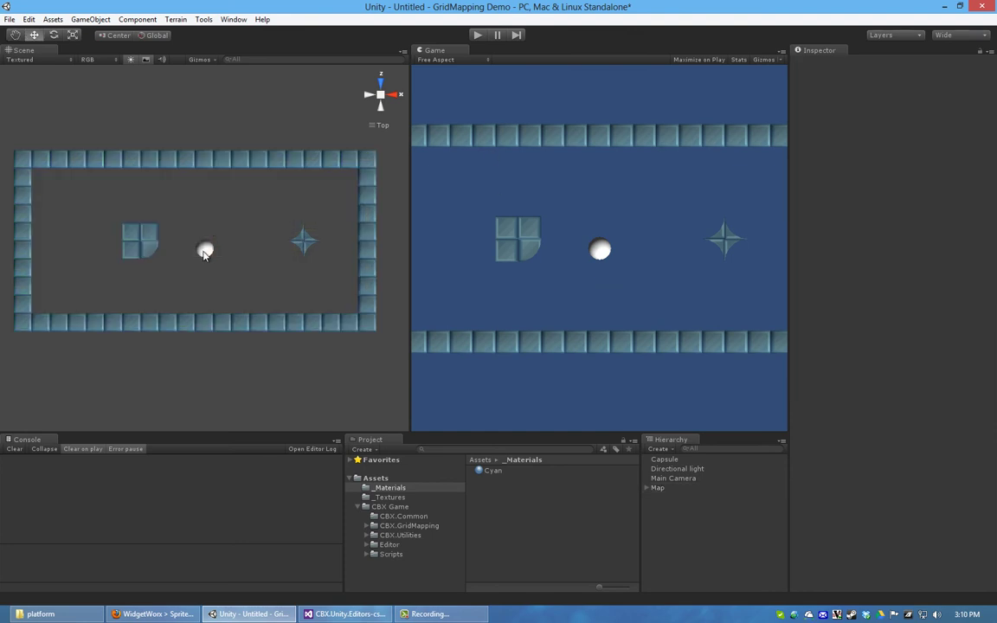
click(205, 251)
click(848, 107)
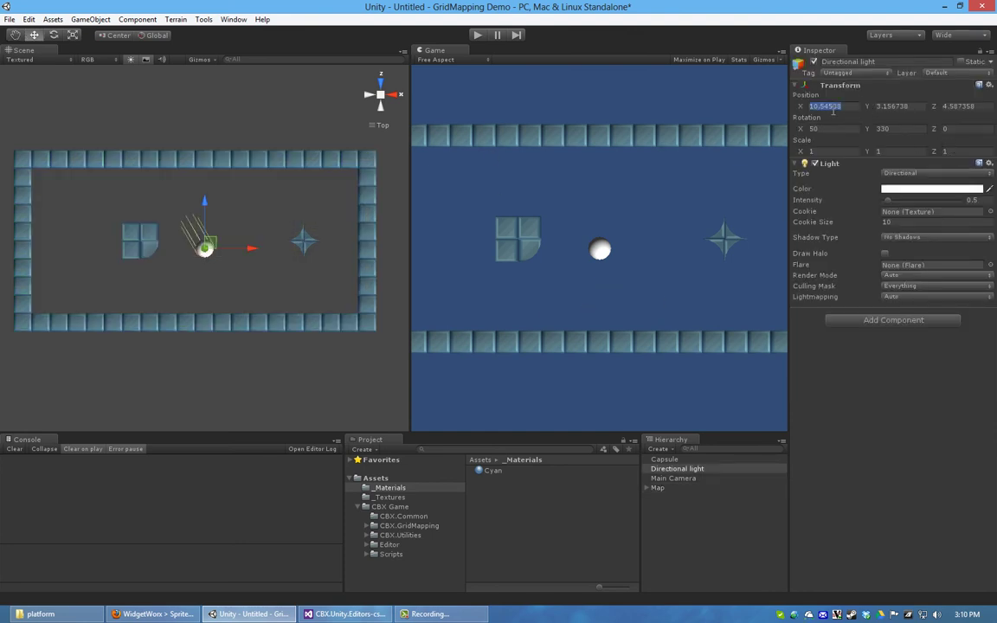
text(0)
key(Tab)
text(0)
key(Tab)
text(0)
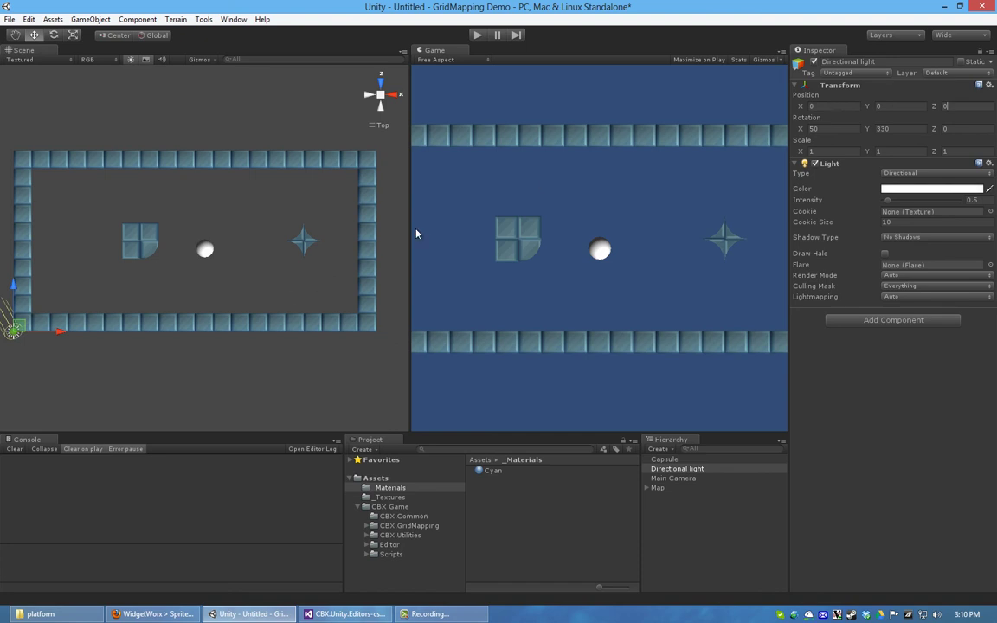
- Set the Capsule's position to 0, 0, 0, then drag it inside the wall's lower-left corner
click(684, 459)
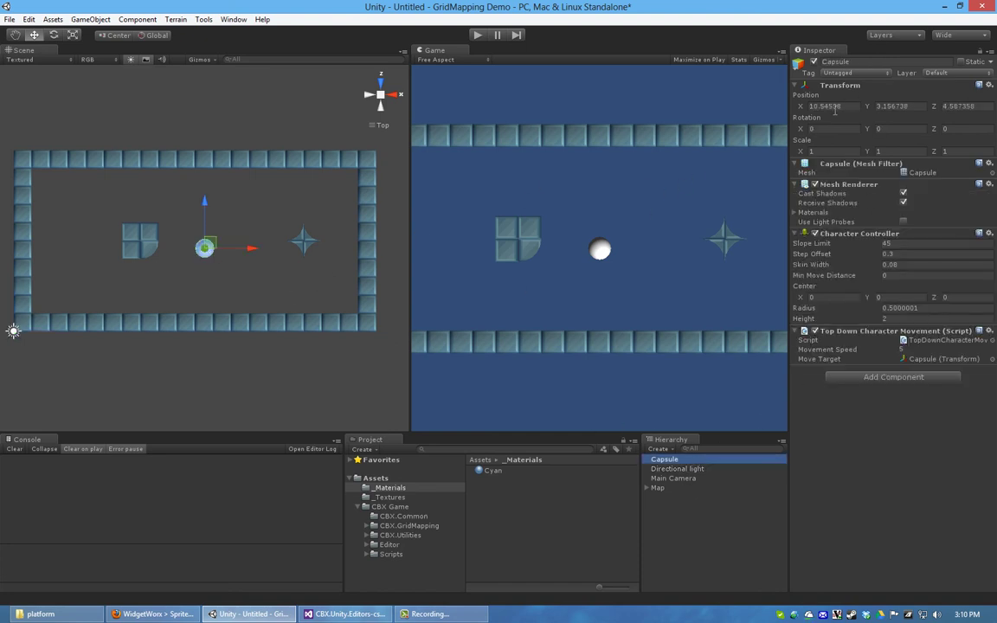
click(836, 105)
text(0)
key(Tab)
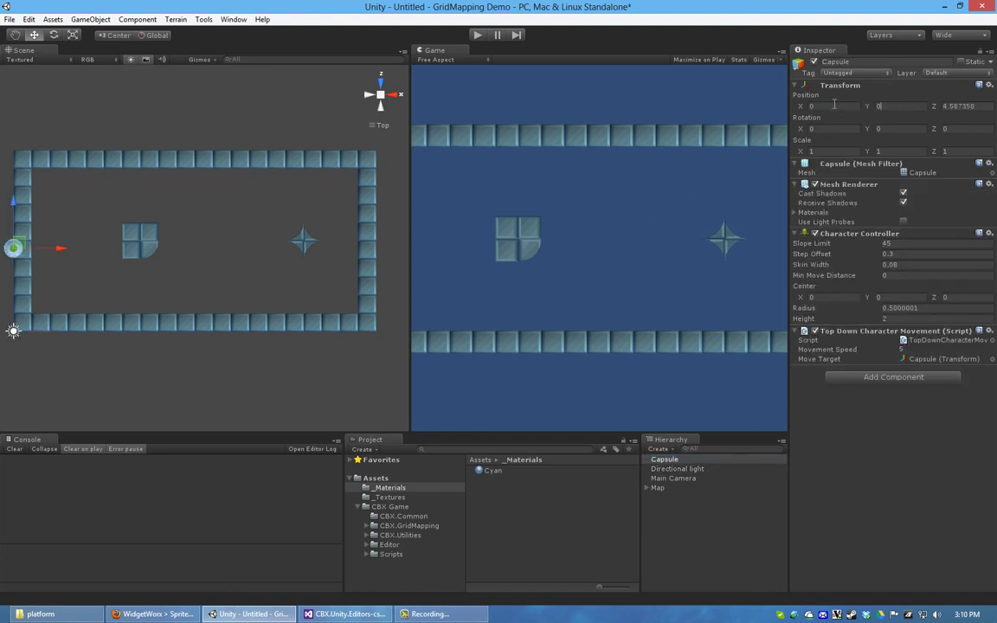
text(0)
key(Tab)
text(0)
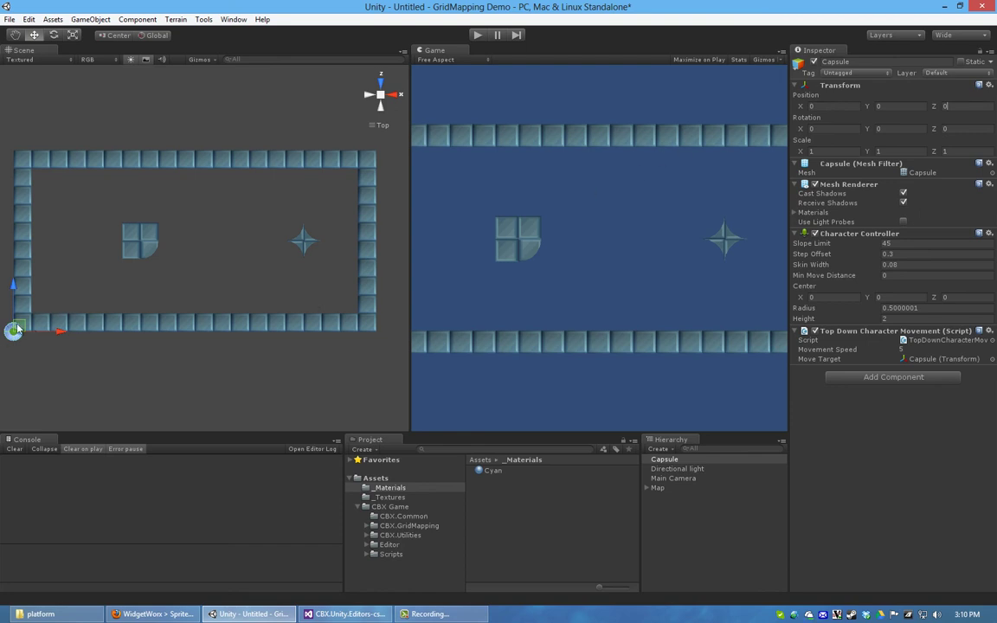
drag(24, 331, 65, 300)
- Play the game and steer the capsule with the arrow keys around the map, past the star shape
click(478, 35)
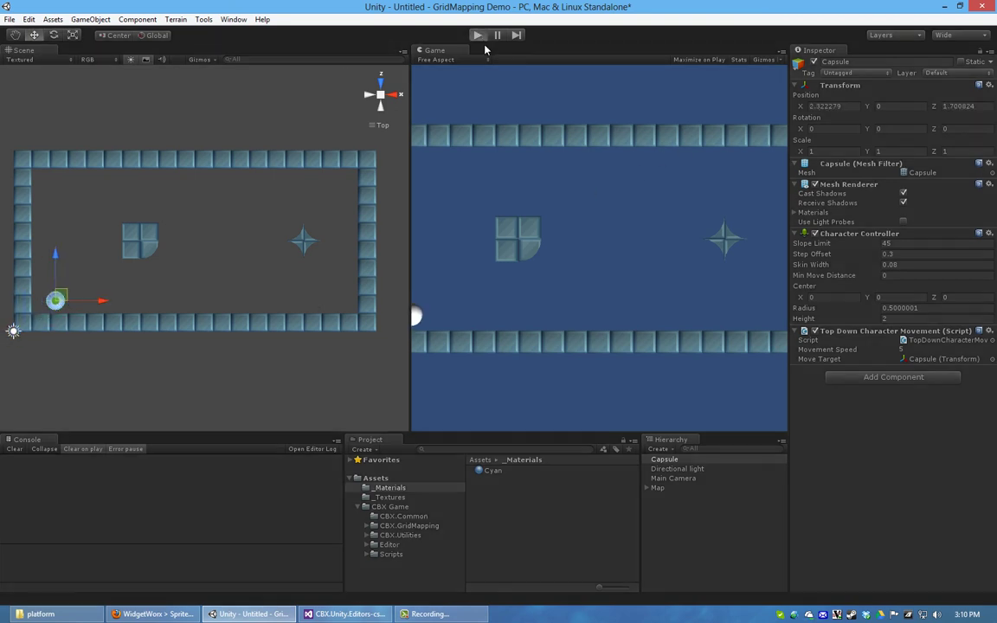
key(Right)
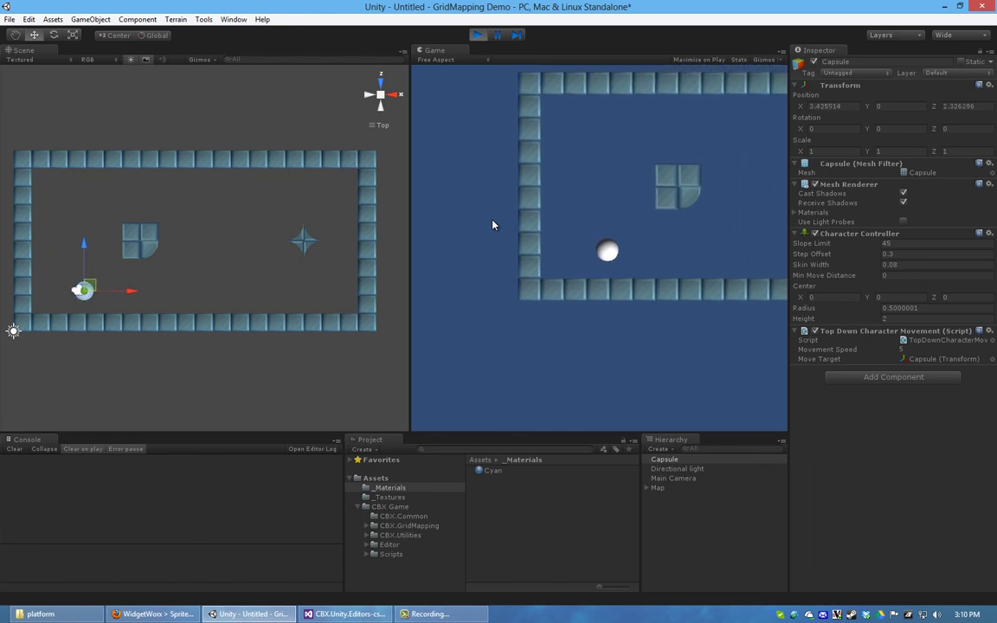
key(Up)
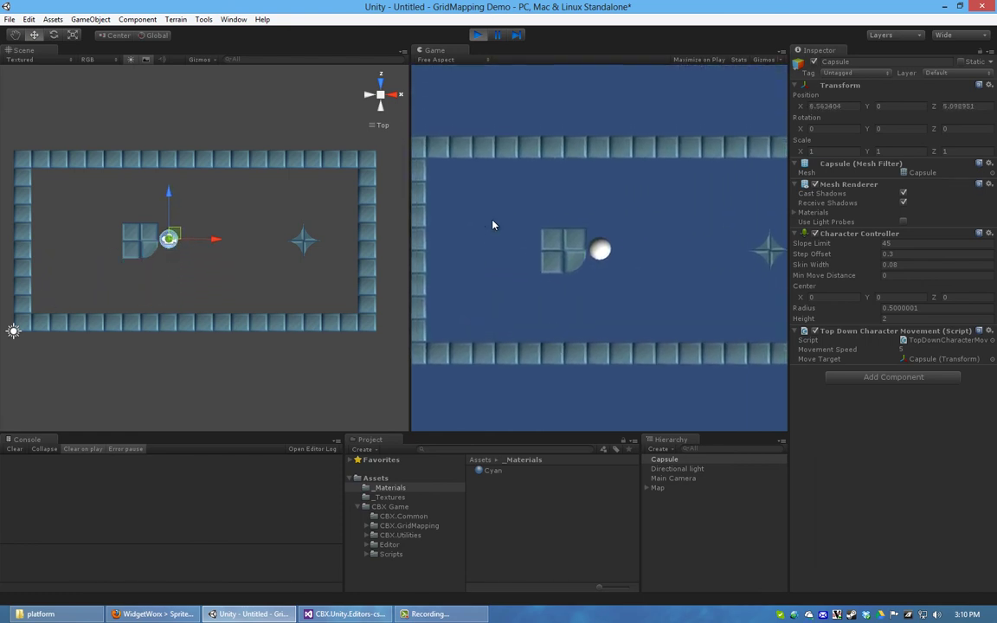
key(Left)
key(Down)
key(Left)
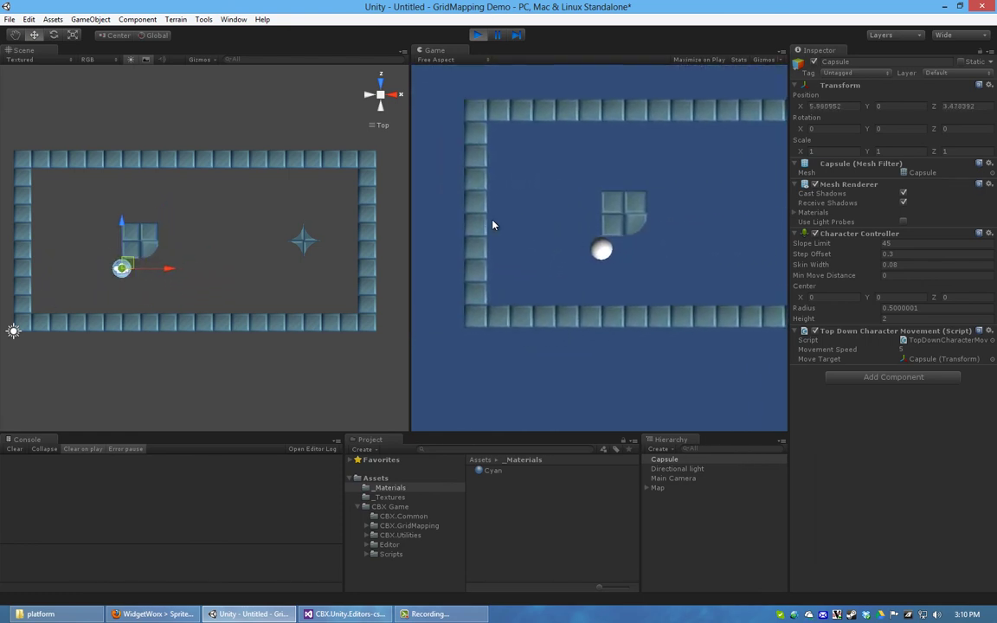
key(Right)
key(Down)
key(Right)
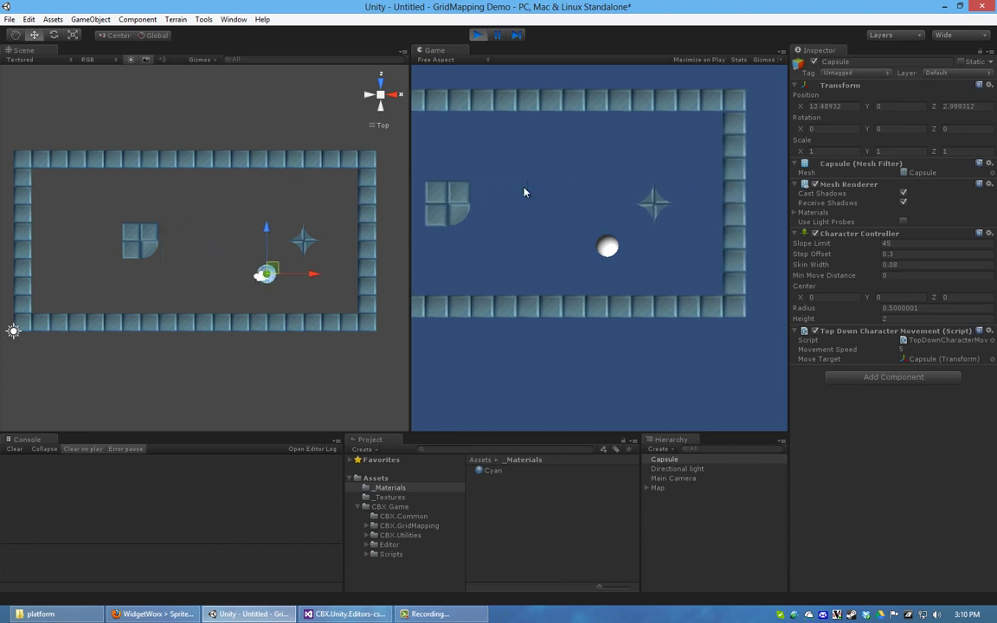
key(Up)
key(Left)
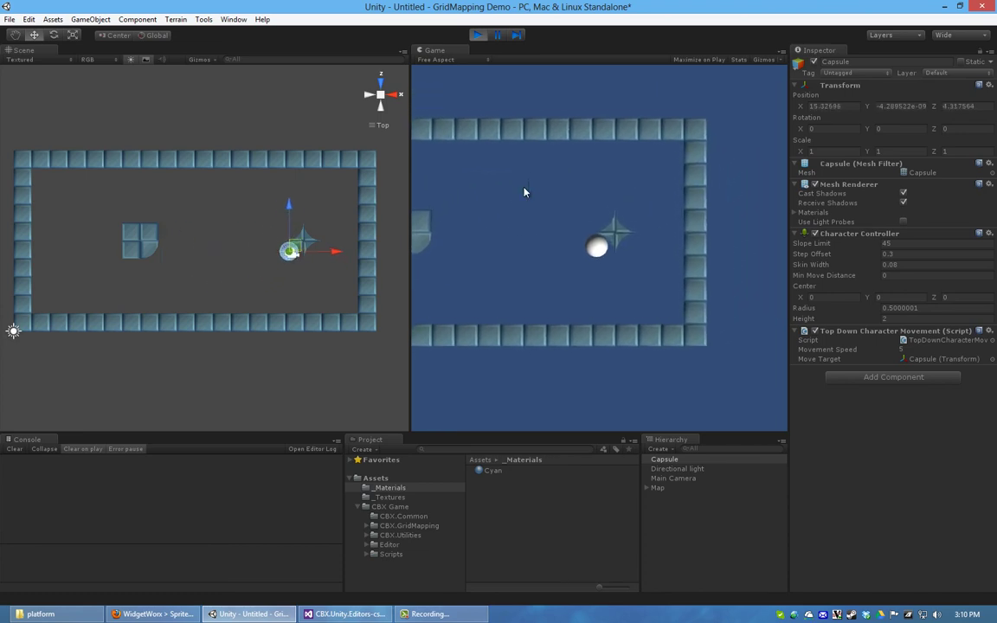
key(Up)
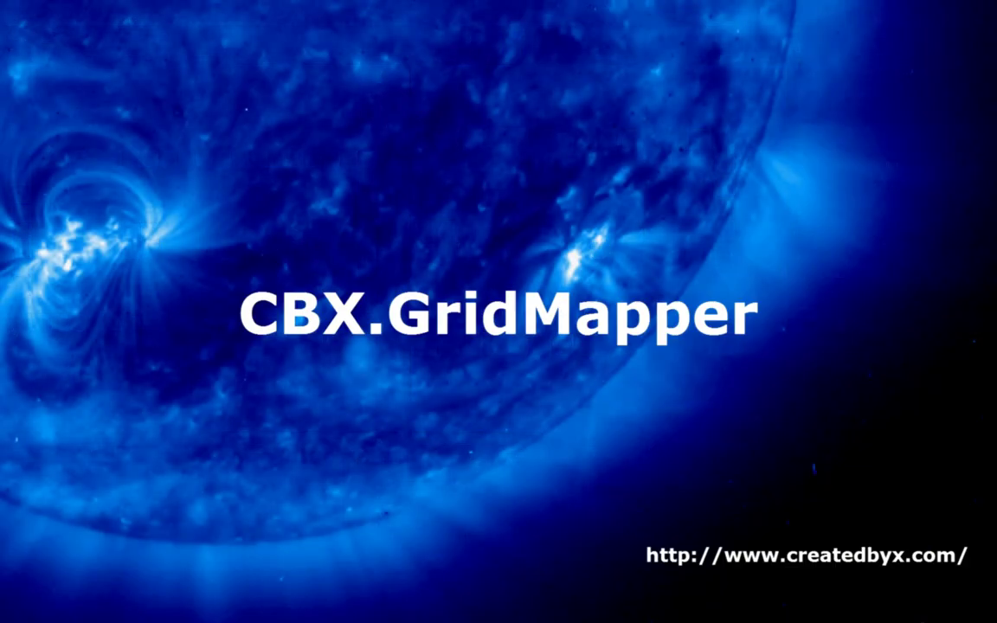